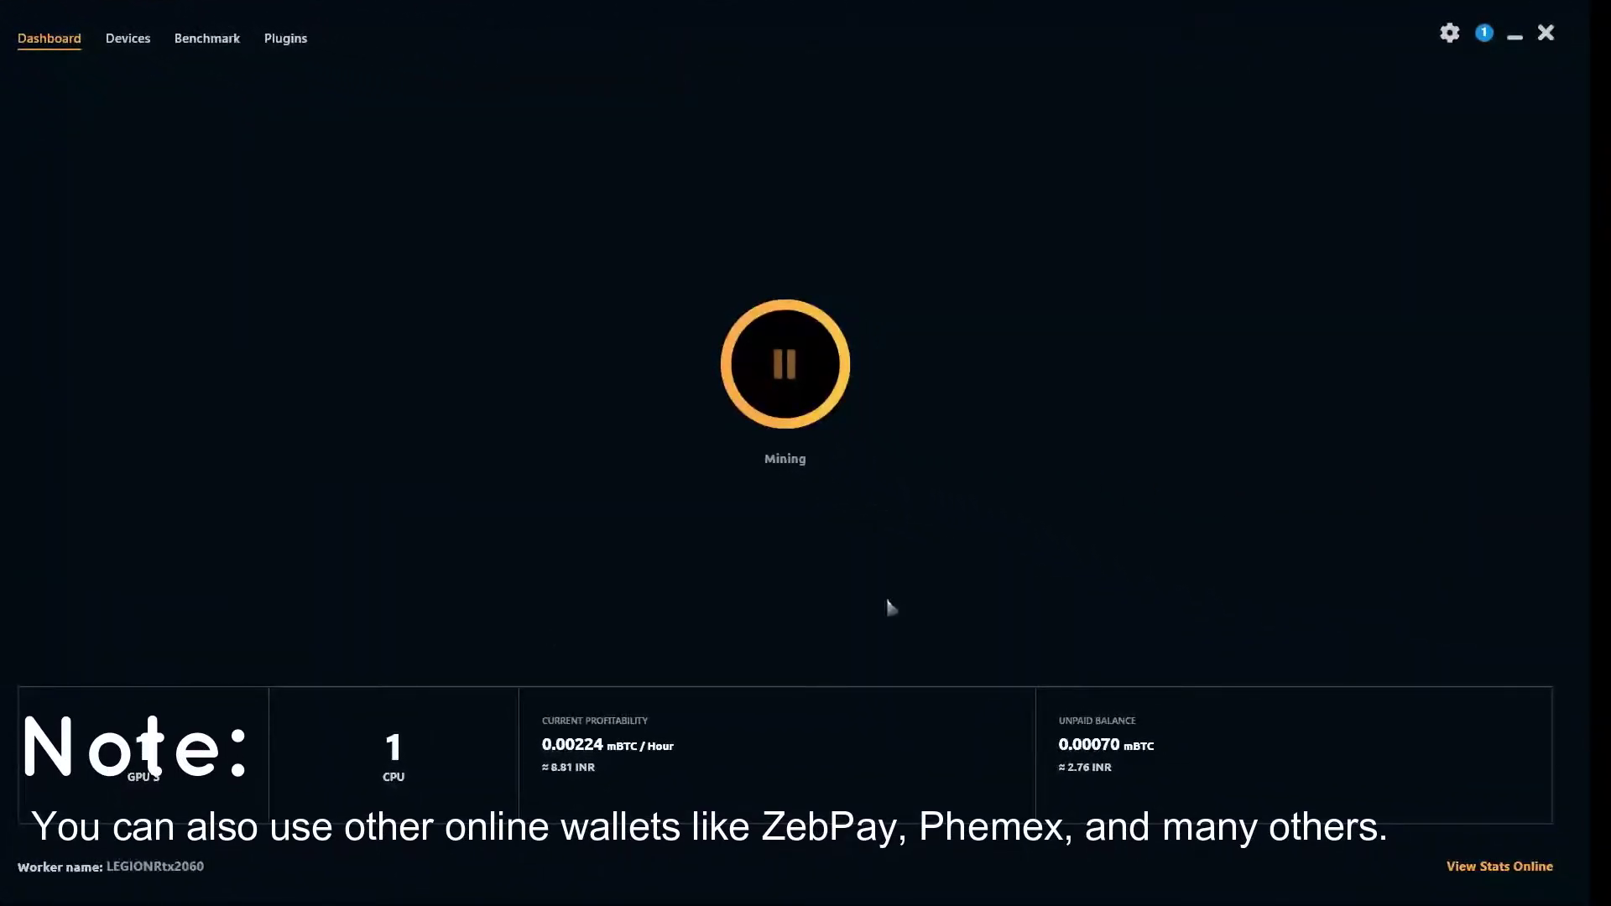
Check the mining status and temperatures of the CPU and GPU, plus the current profitability and unpaid balance
{"action": "left_click", "coordinate": [129, 42]}
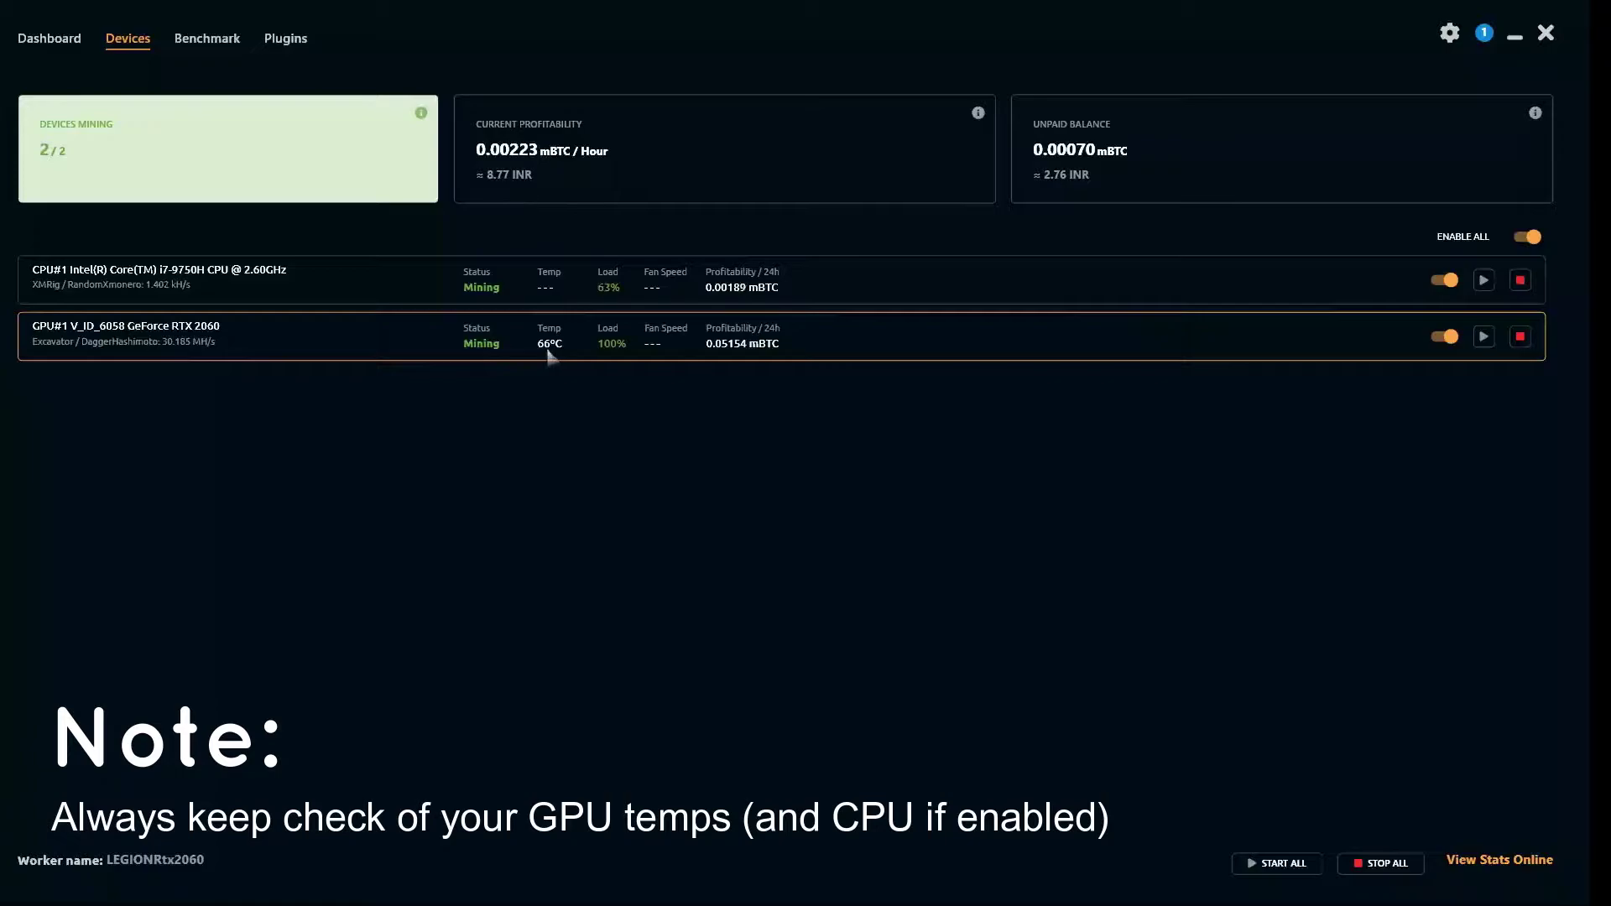
{"action": "left_click", "coordinate": [60, 52]}
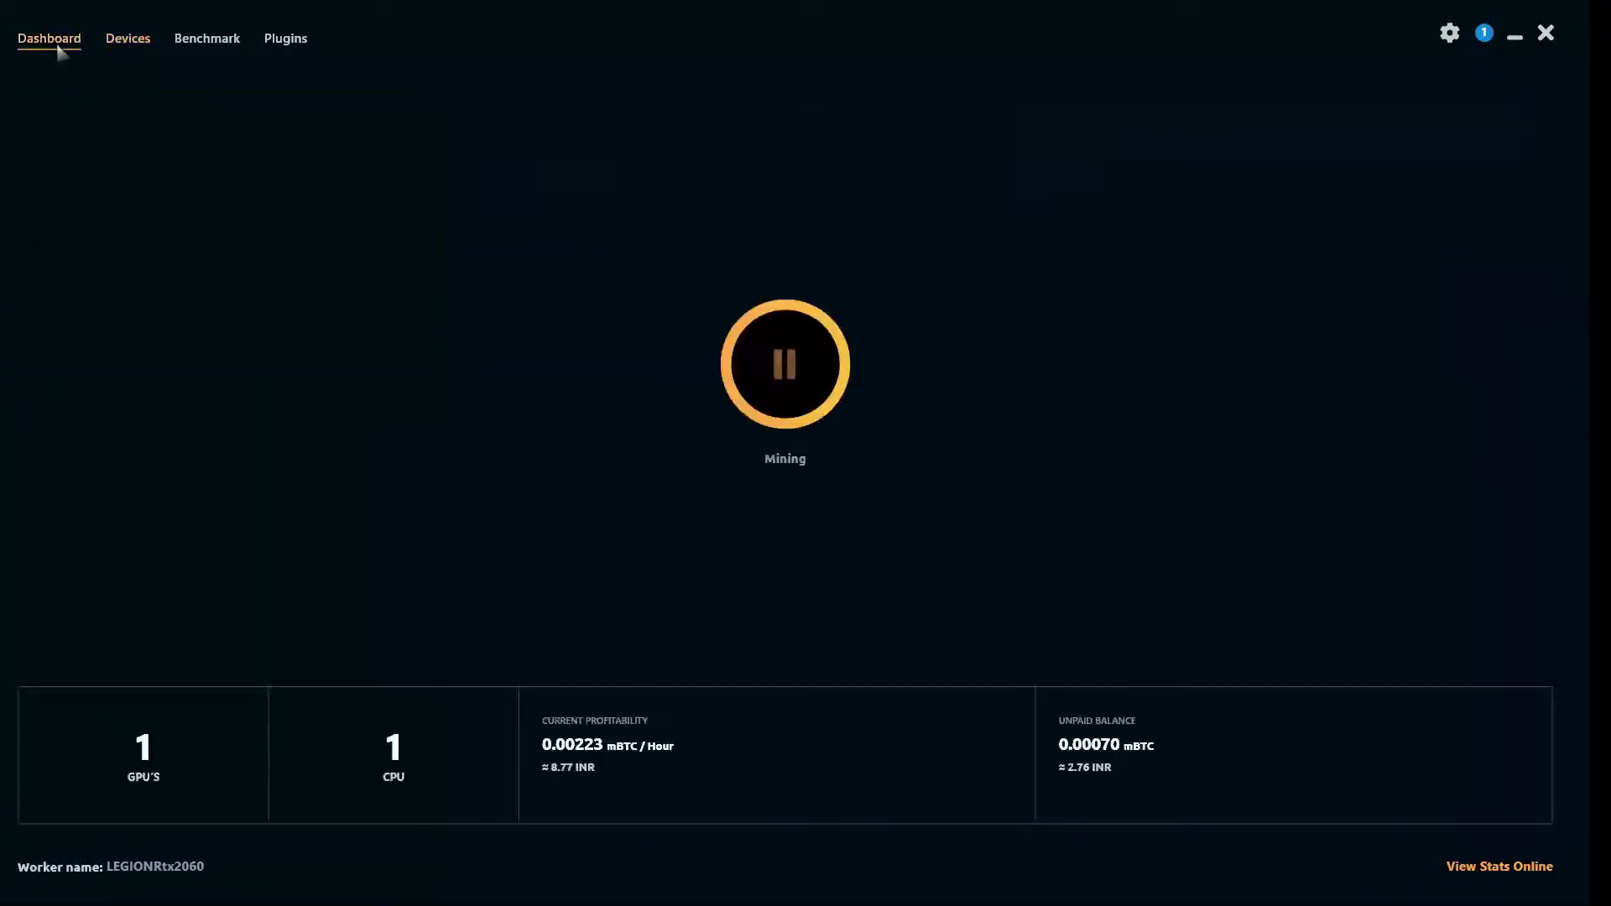
{"action": "mouse_move", "coordinate": [603, 753]}
{"action": "mouse_move", "coordinate": [1160, 760]}
Open the online mining stats in the browser and look through the NiceHash account dashboard
{"action": "left_click", "coordinate": [1522, 881]}
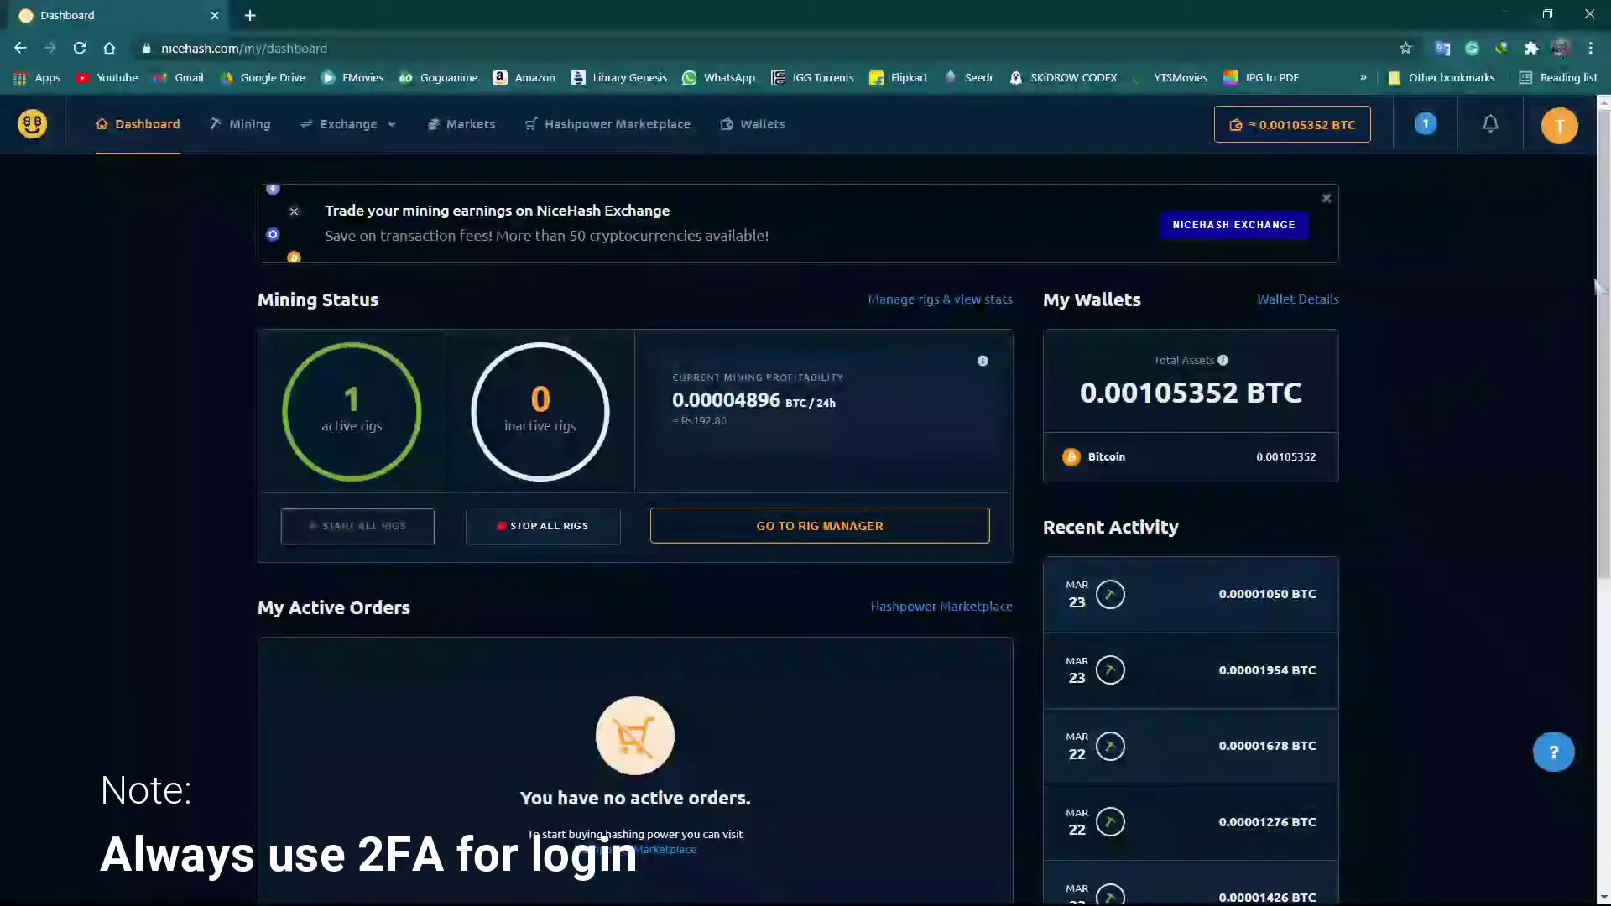
{"action": "scroll", "coordinate": [1597, 286], "scroll_direction": "down", "scroll_amount": 5}
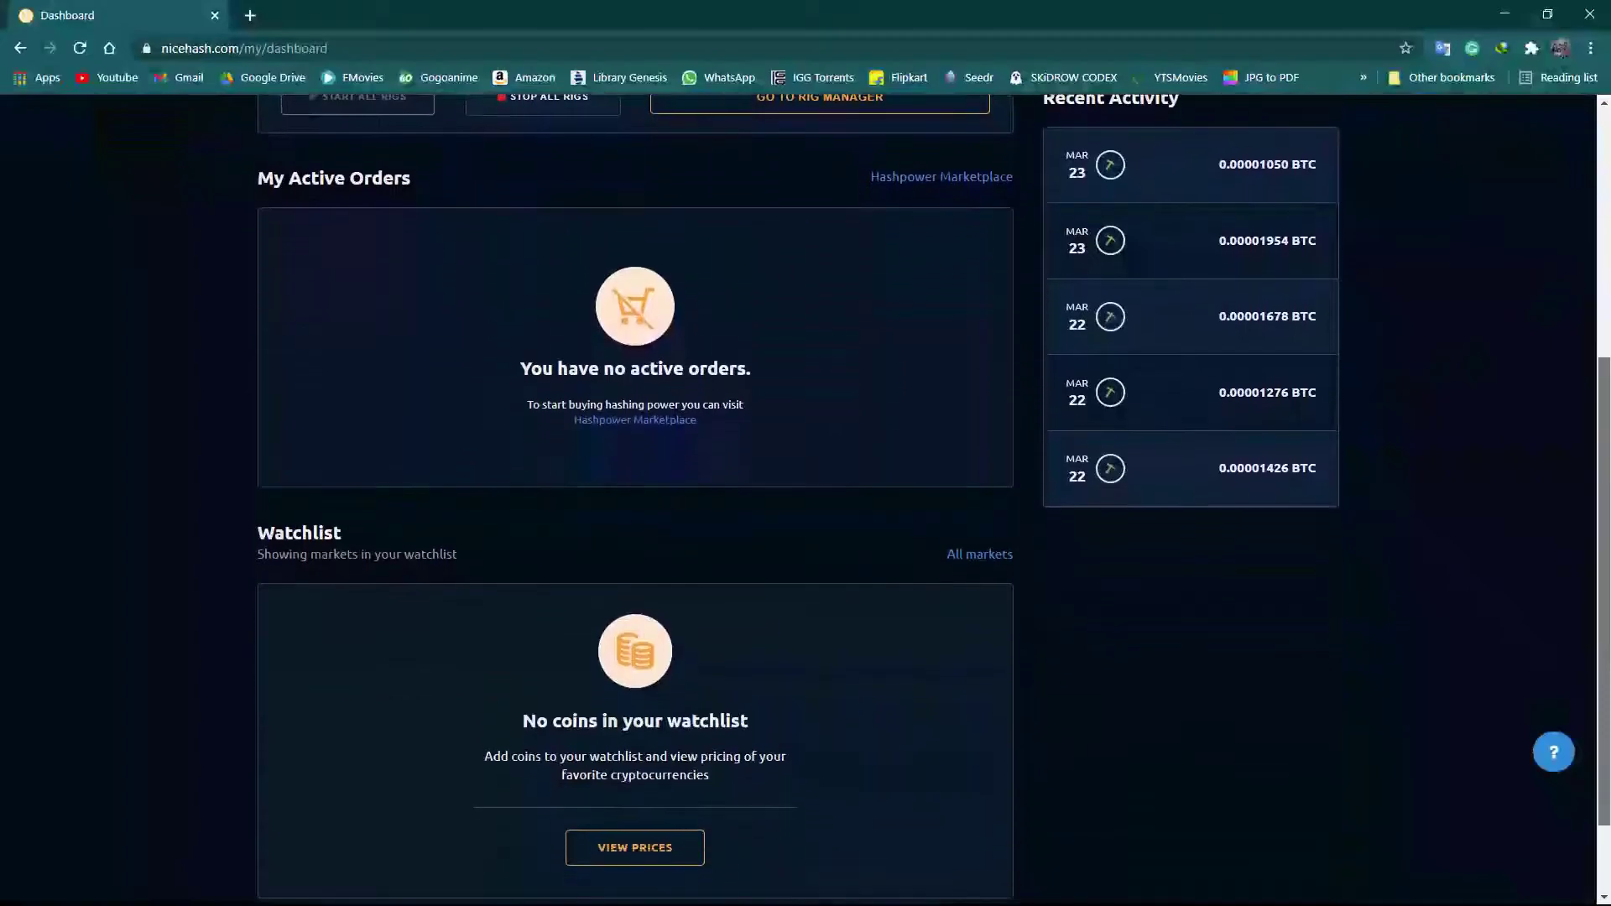
{"action": "scroll", "coordinate": [1572, 199], "scroll_direction": "up", "scroll_amount": 5}
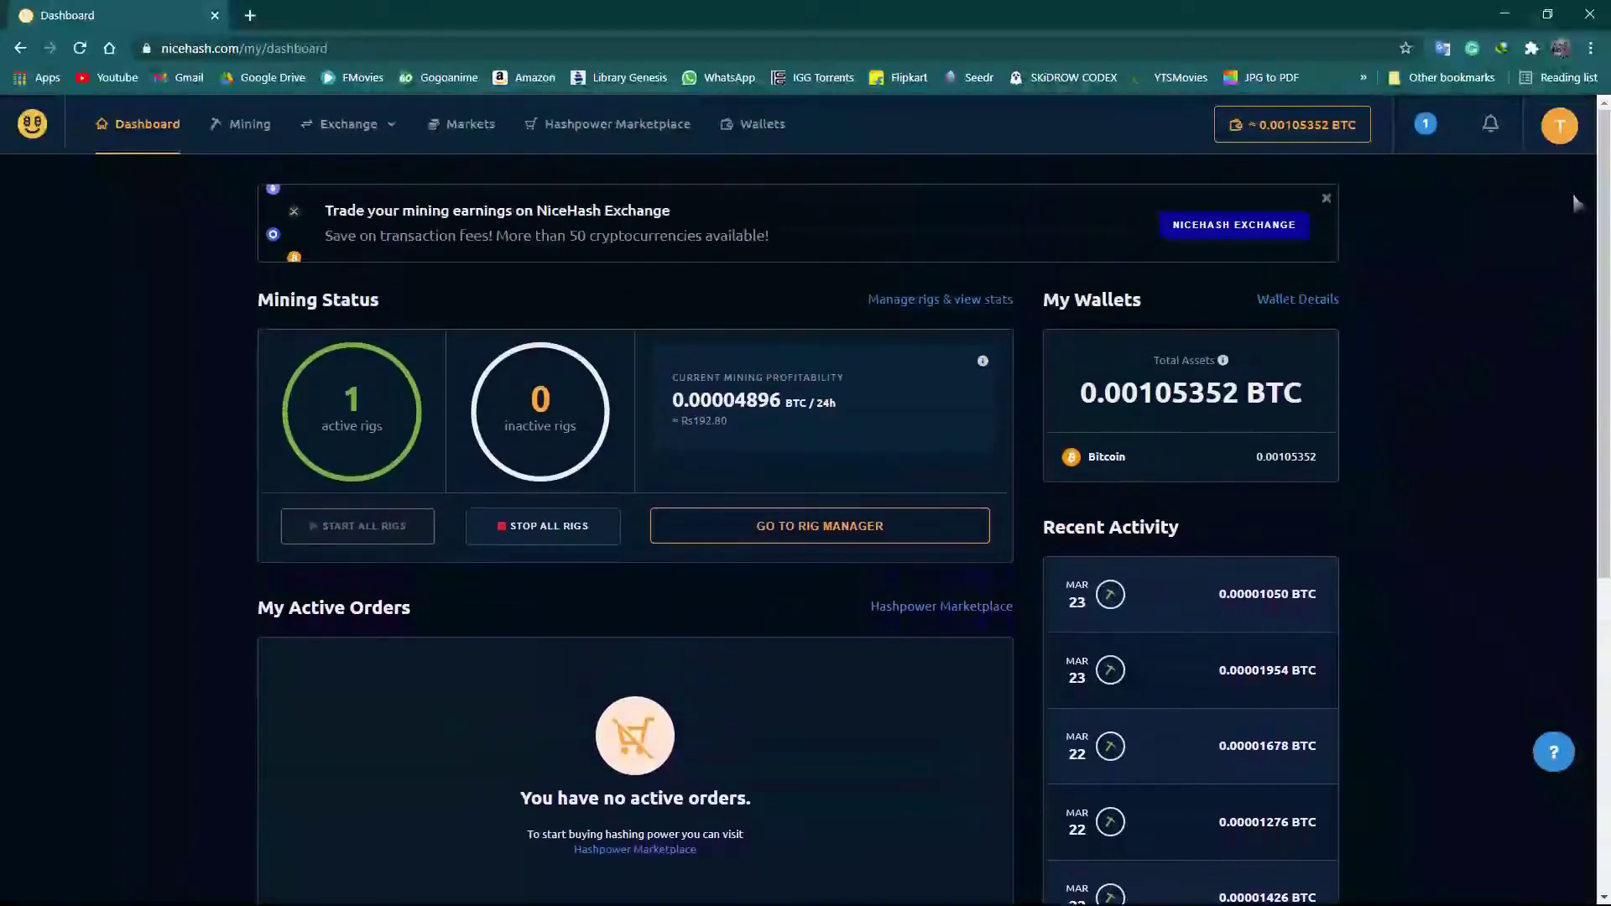
Examine the LEGIONRtx2060 rig's devices and active workers in the rig manager, along with the BTC wallet balance
{"action": "left_click", "coordinate": [793, 528]}
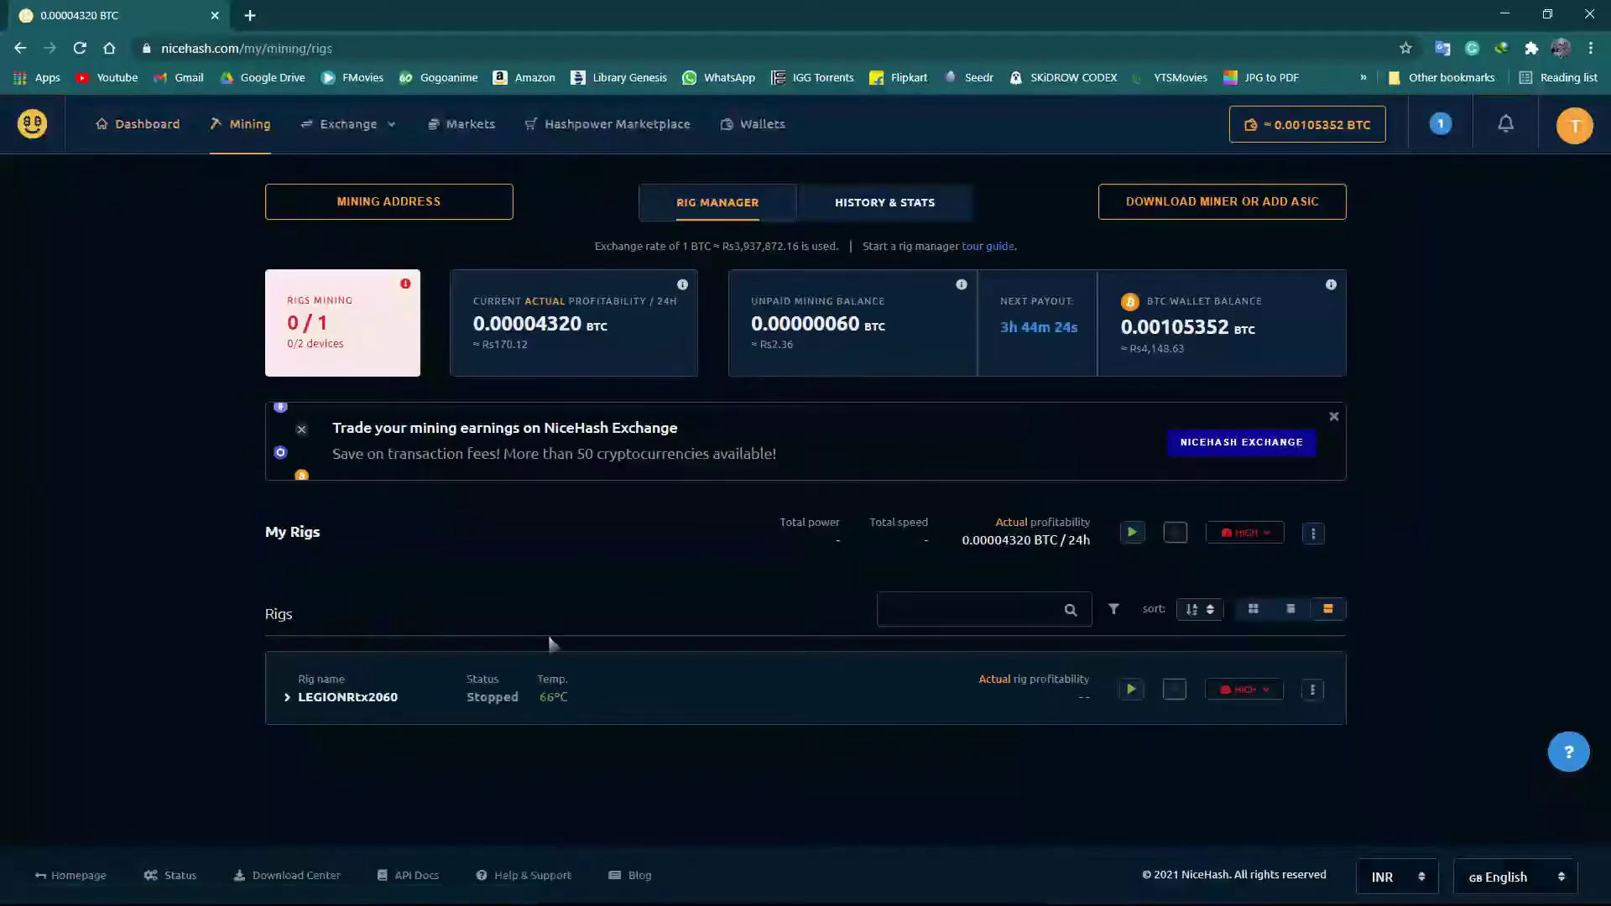
{"action": "left_click", "coordinate": [404, 703]}
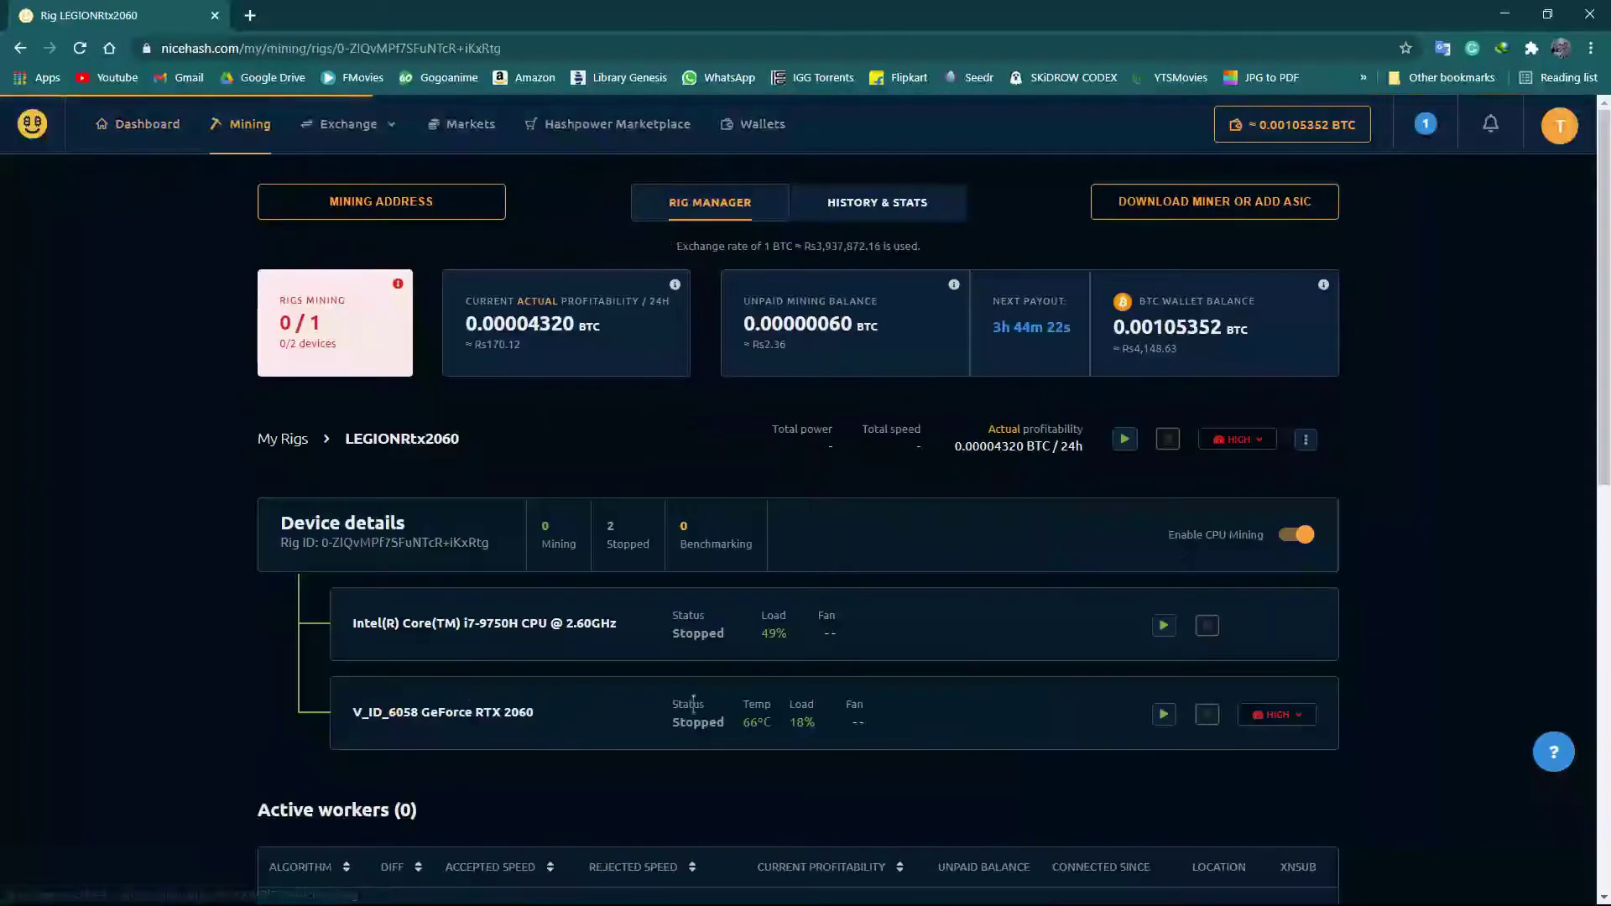
{"action": "scroll", "coordinate": [699, 703], "scroll_direction": "down", "scroll_amount": 1}
{"action": "scroll", "coordinate": [698, 703], "scroll_direction": "down", "scroll_amount": 2}
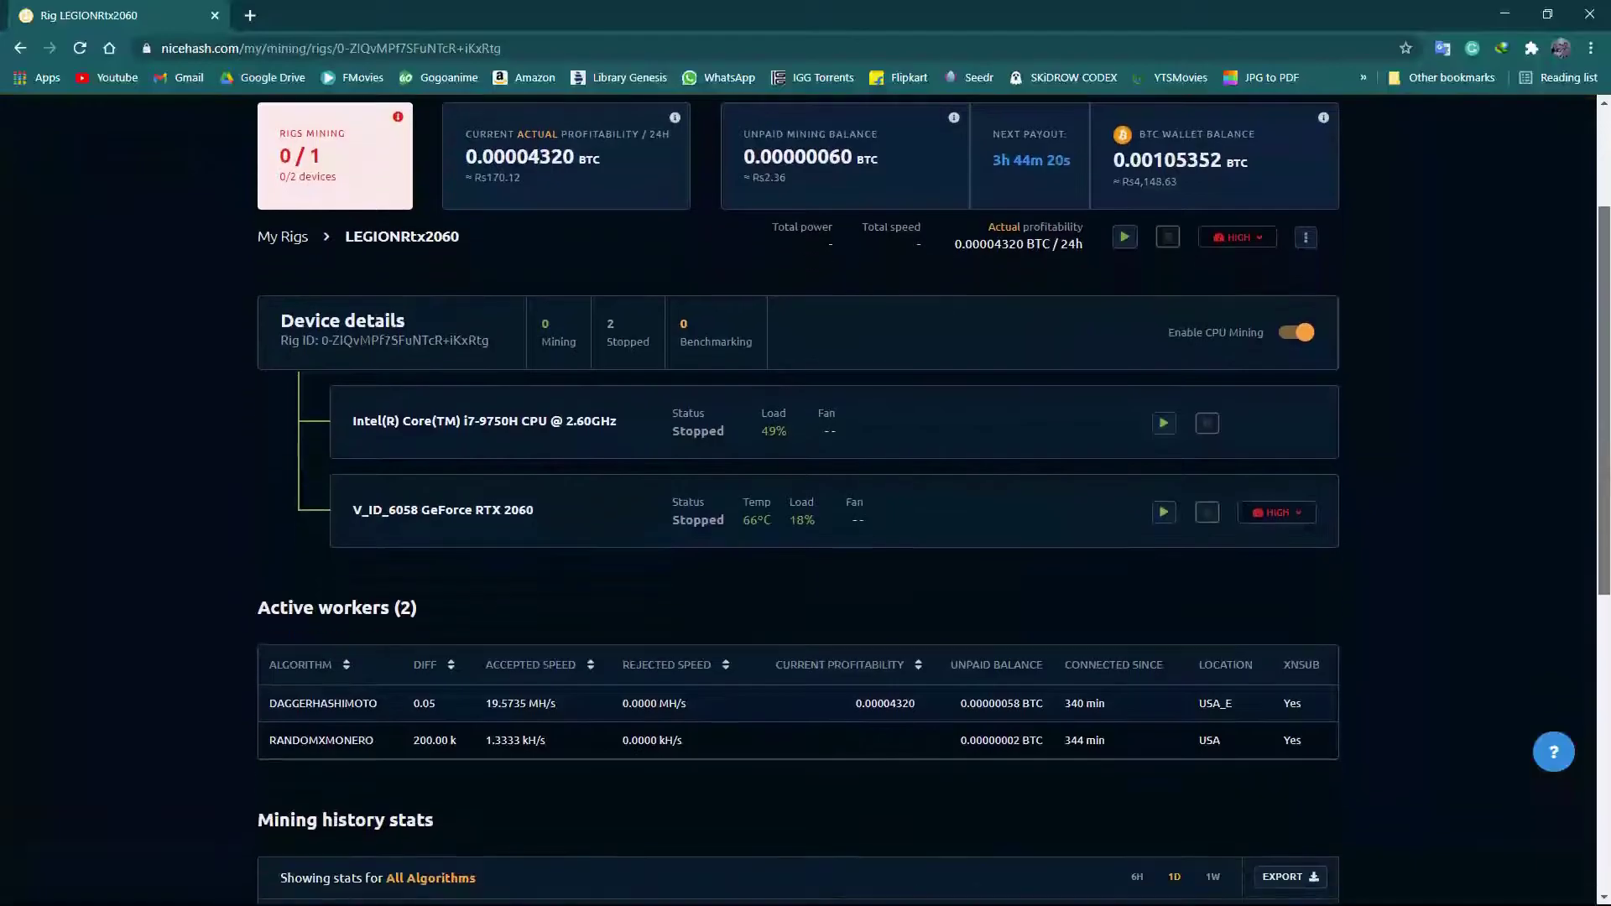
{"action": "scroll", "coordinate": [1589, 387], "scroll_direction": "up", "scroll_amount": 3}
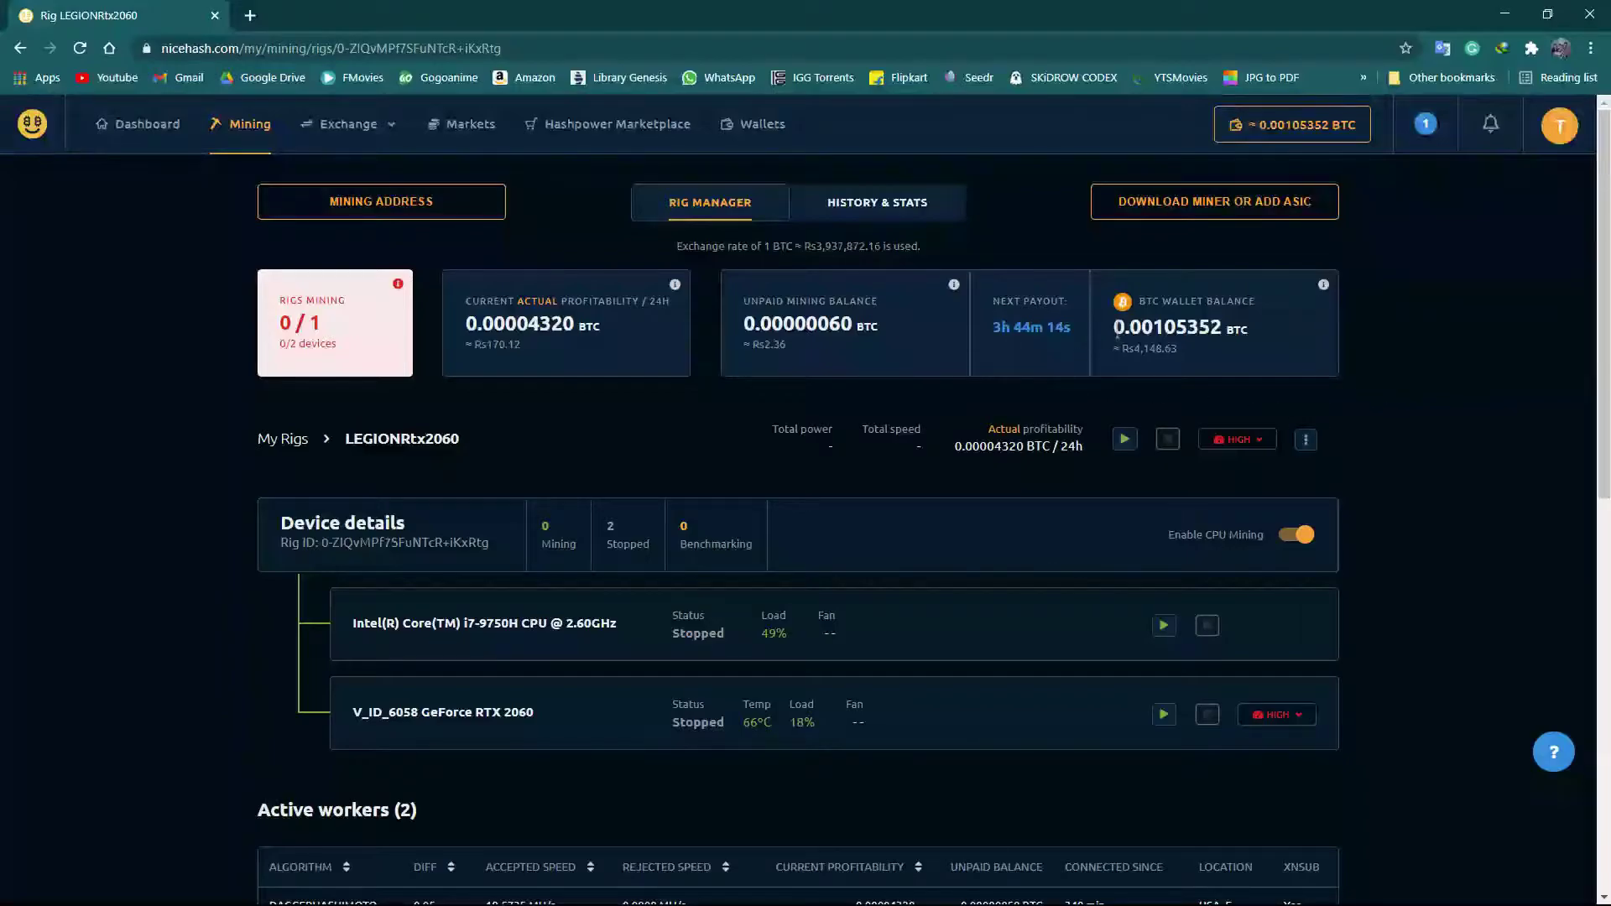
{"action": "left_click_drag", "start_coordinate": [1116, 332], "coordinate": [1256, 329]}
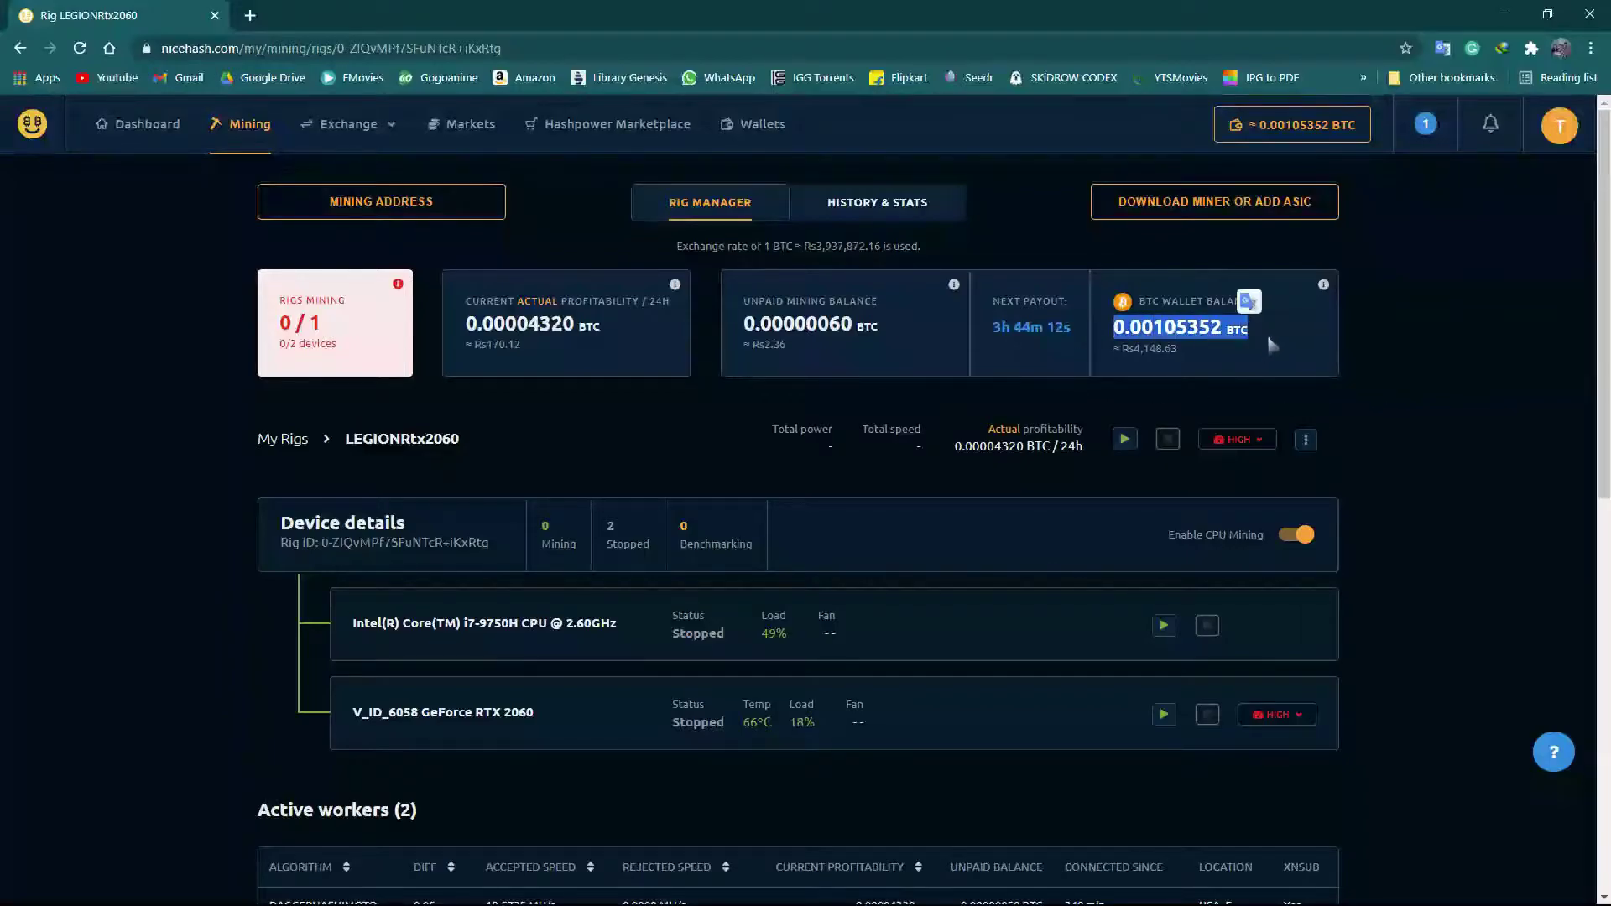
{"action": "left_click", "coordinate": [1268, 339]}
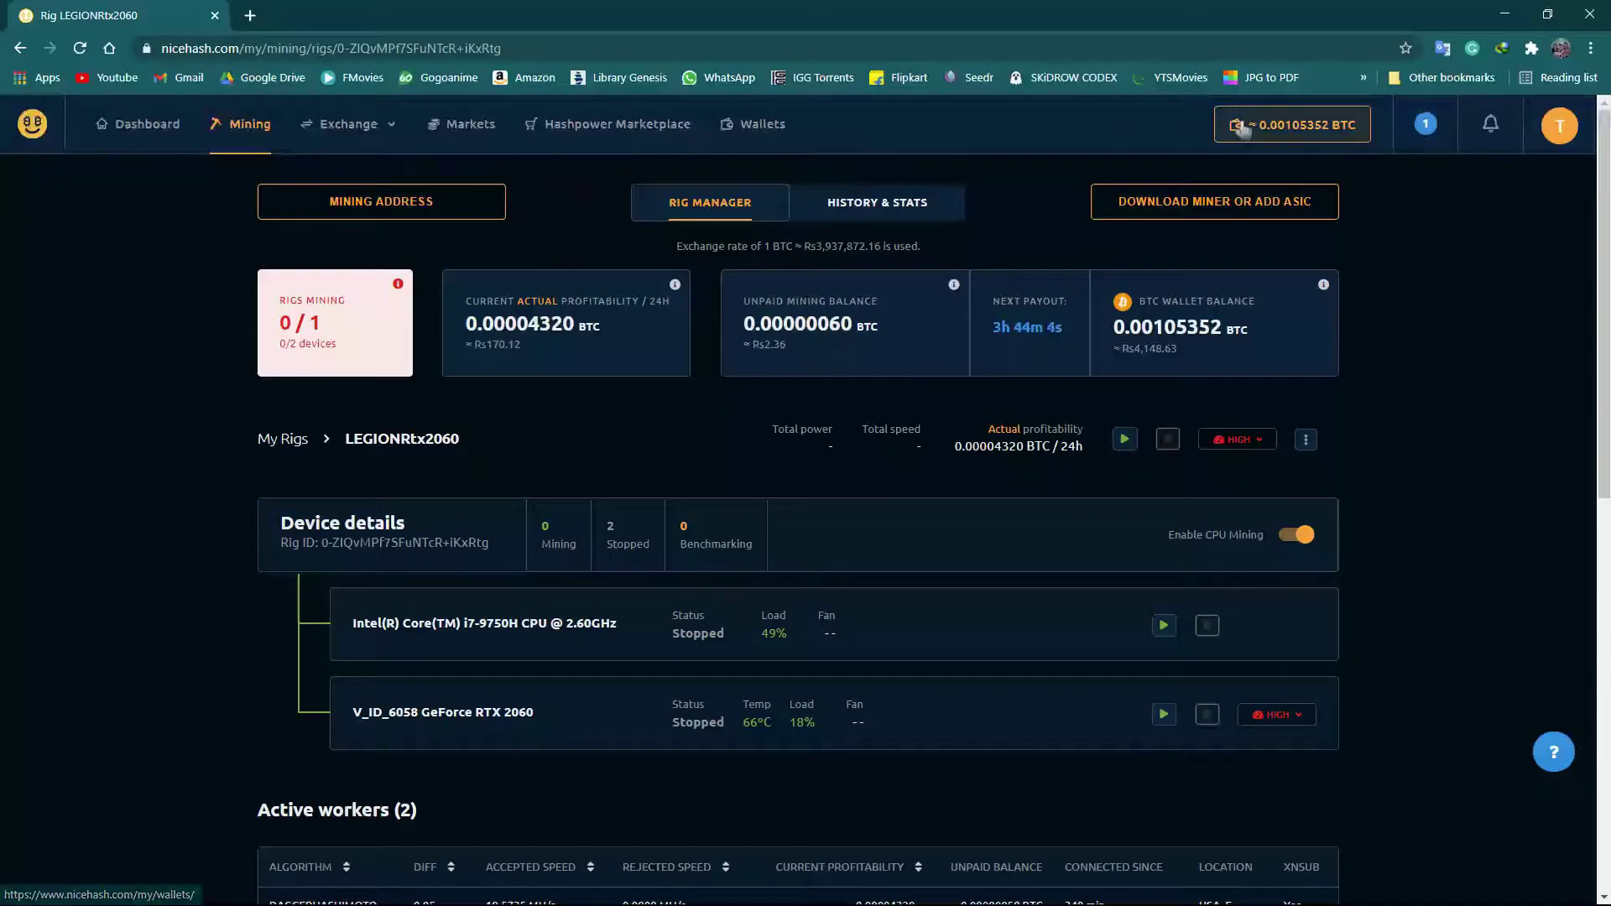
Go to the account's wallets and start a withdrawal from the available Bitcoin balance
{"action": "left_click", "coordinate": [766, 145]}
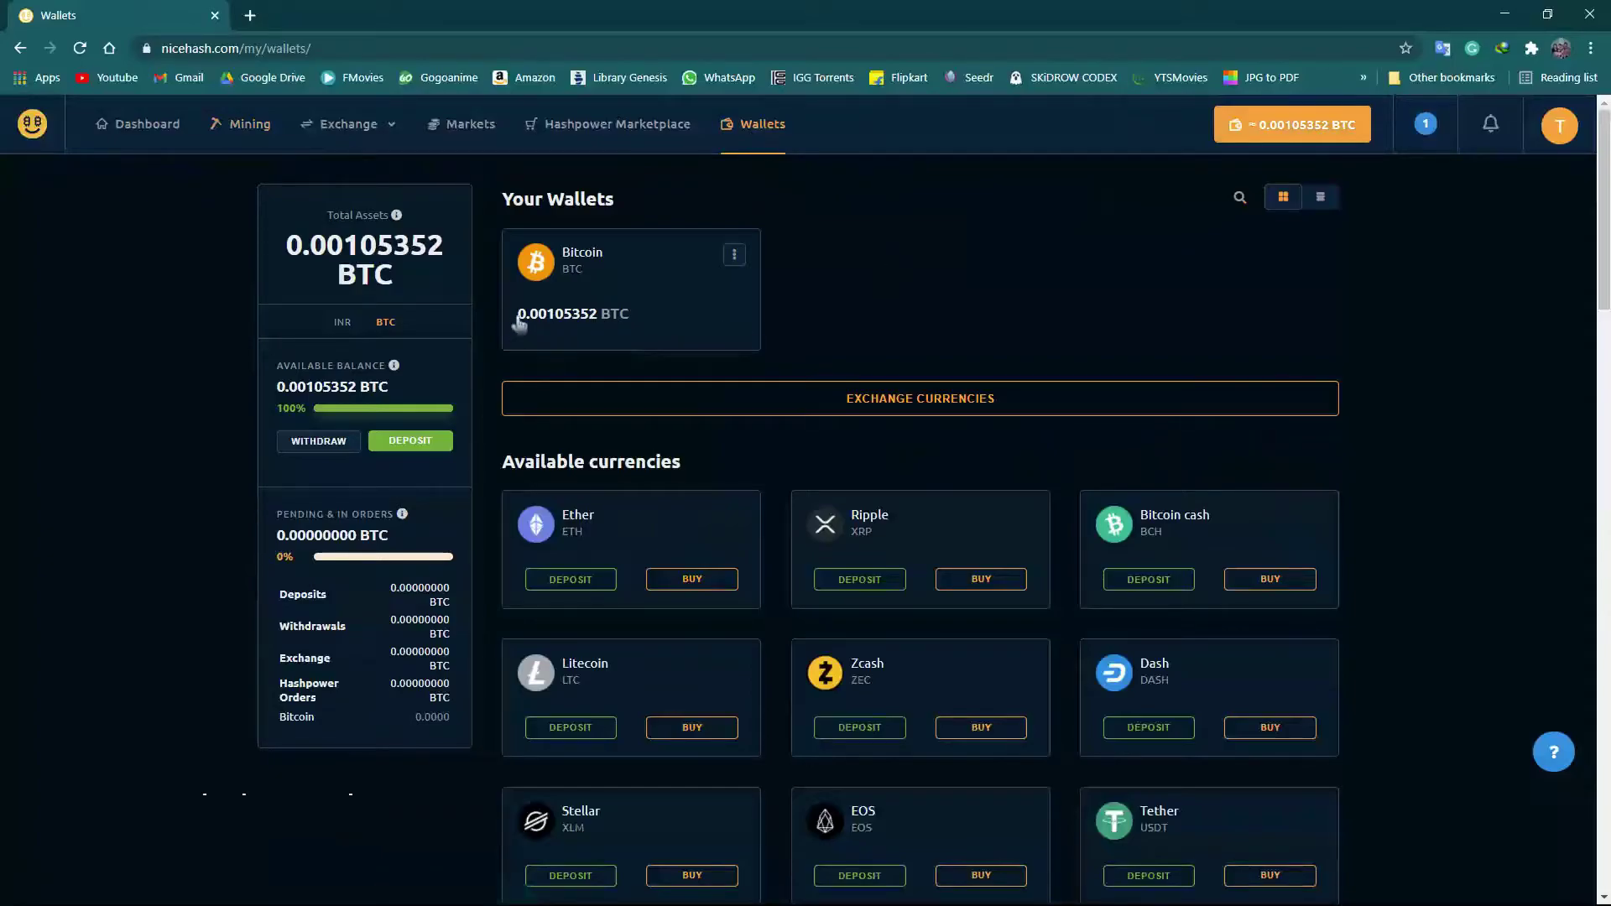
{"action": "left_click", "coordinate": [735, 256]}
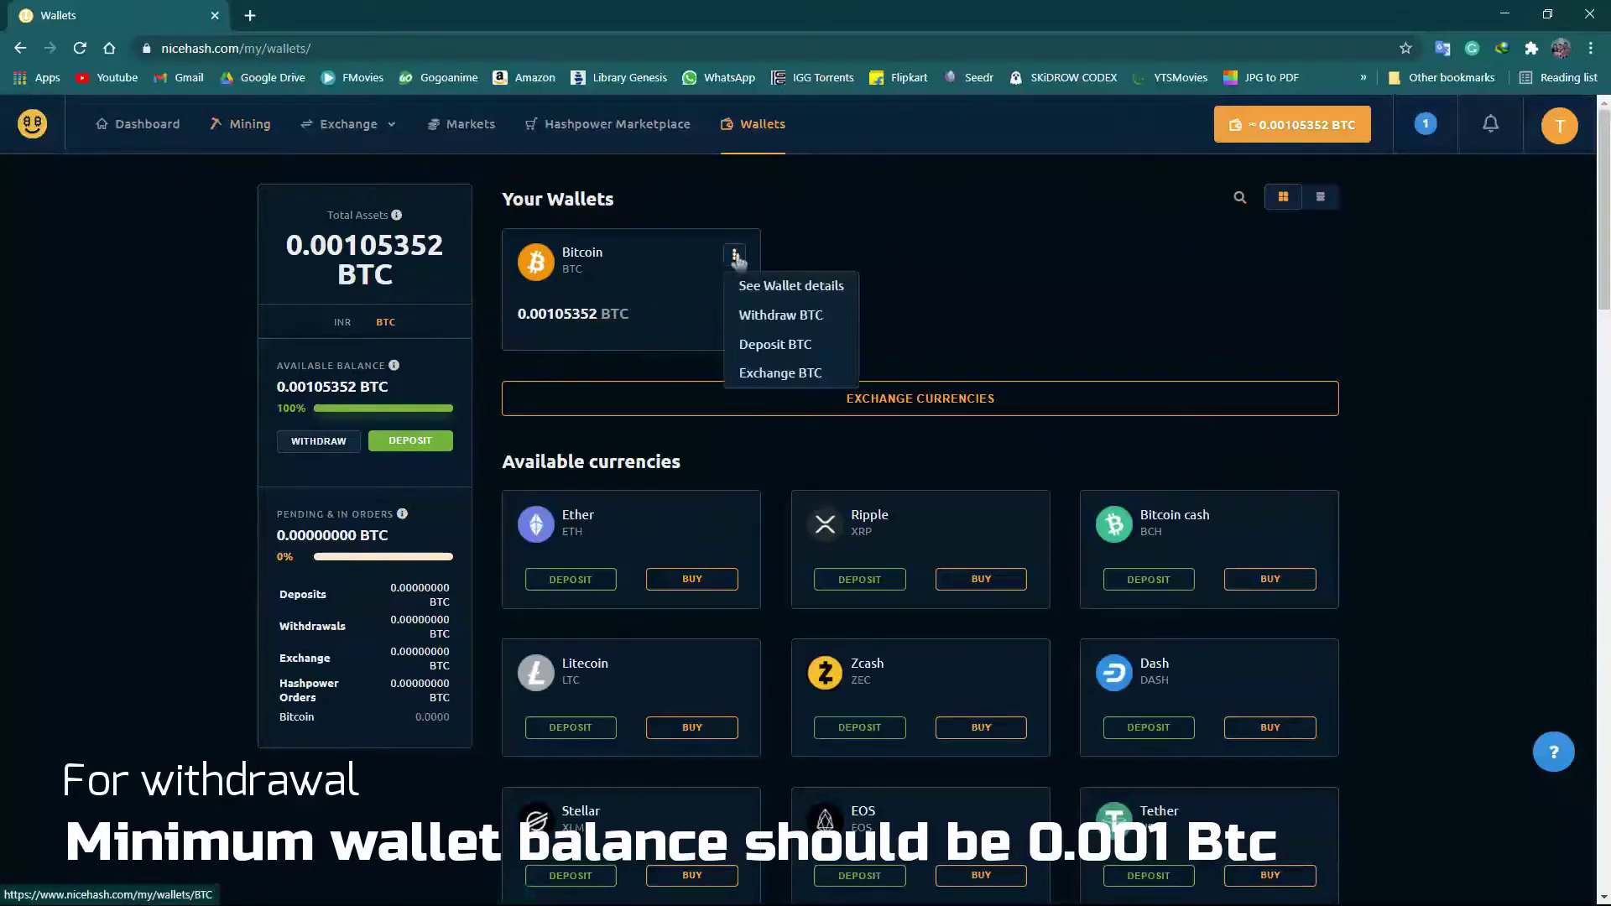
{"action": "left_click", "coordinate": [189, 406]}
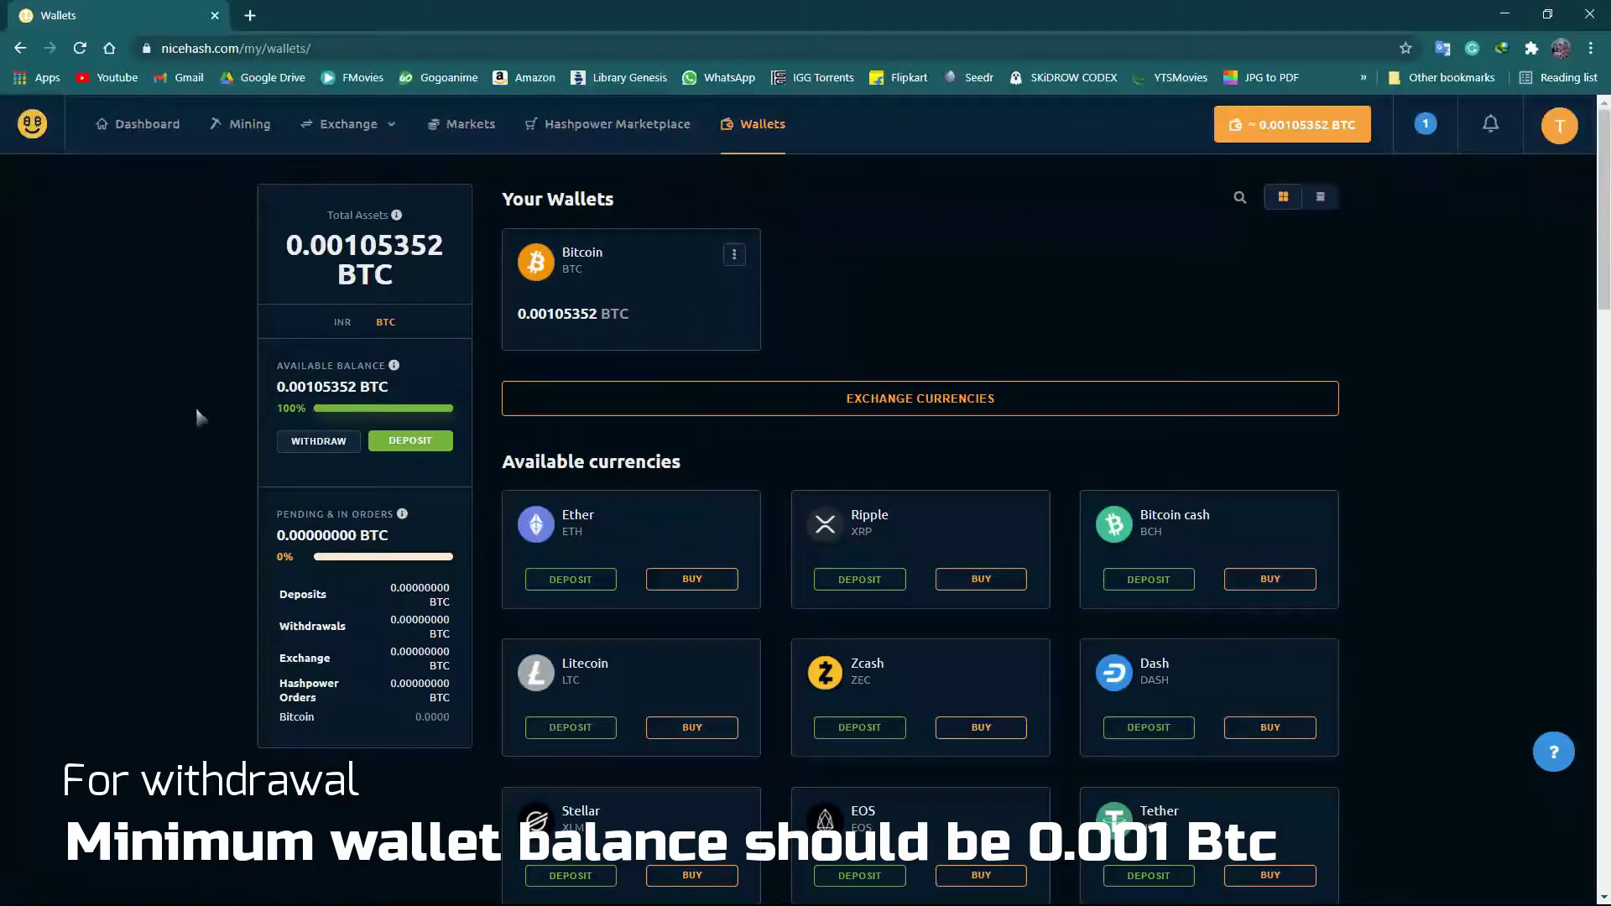
{"action": "left_click", "coordinate": [318, 442]}
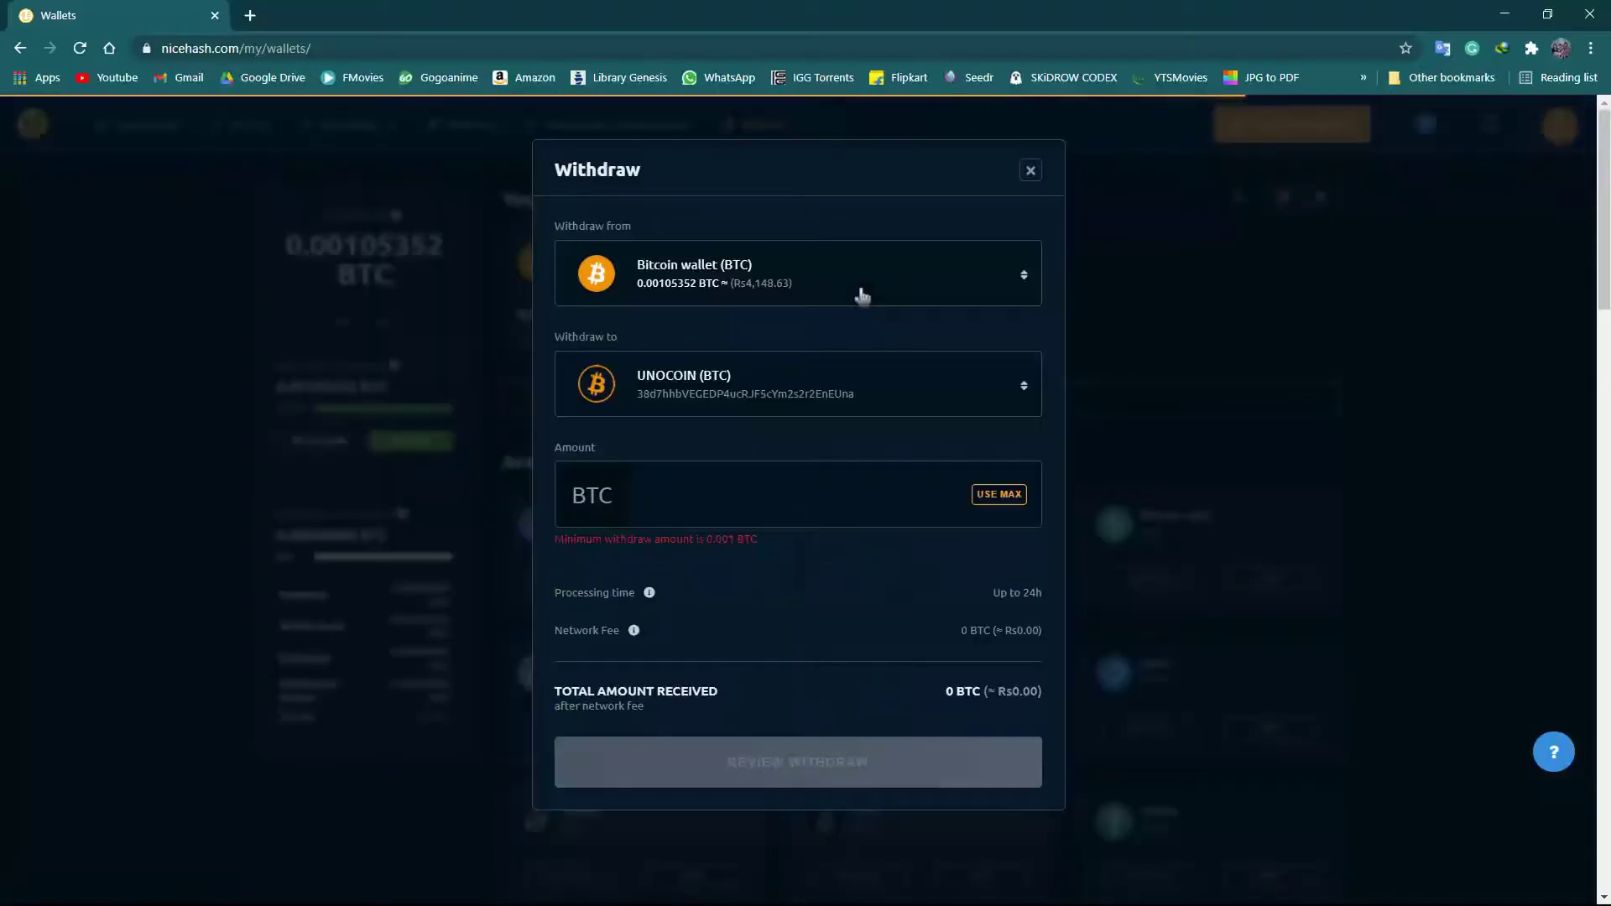
Review the available withdrawal destinations, keep UNOCOIN (BTC), and set the amount to the maximum of 0.00105352 BTC
{"action": "left_click", "coordinate": [845, 395]}
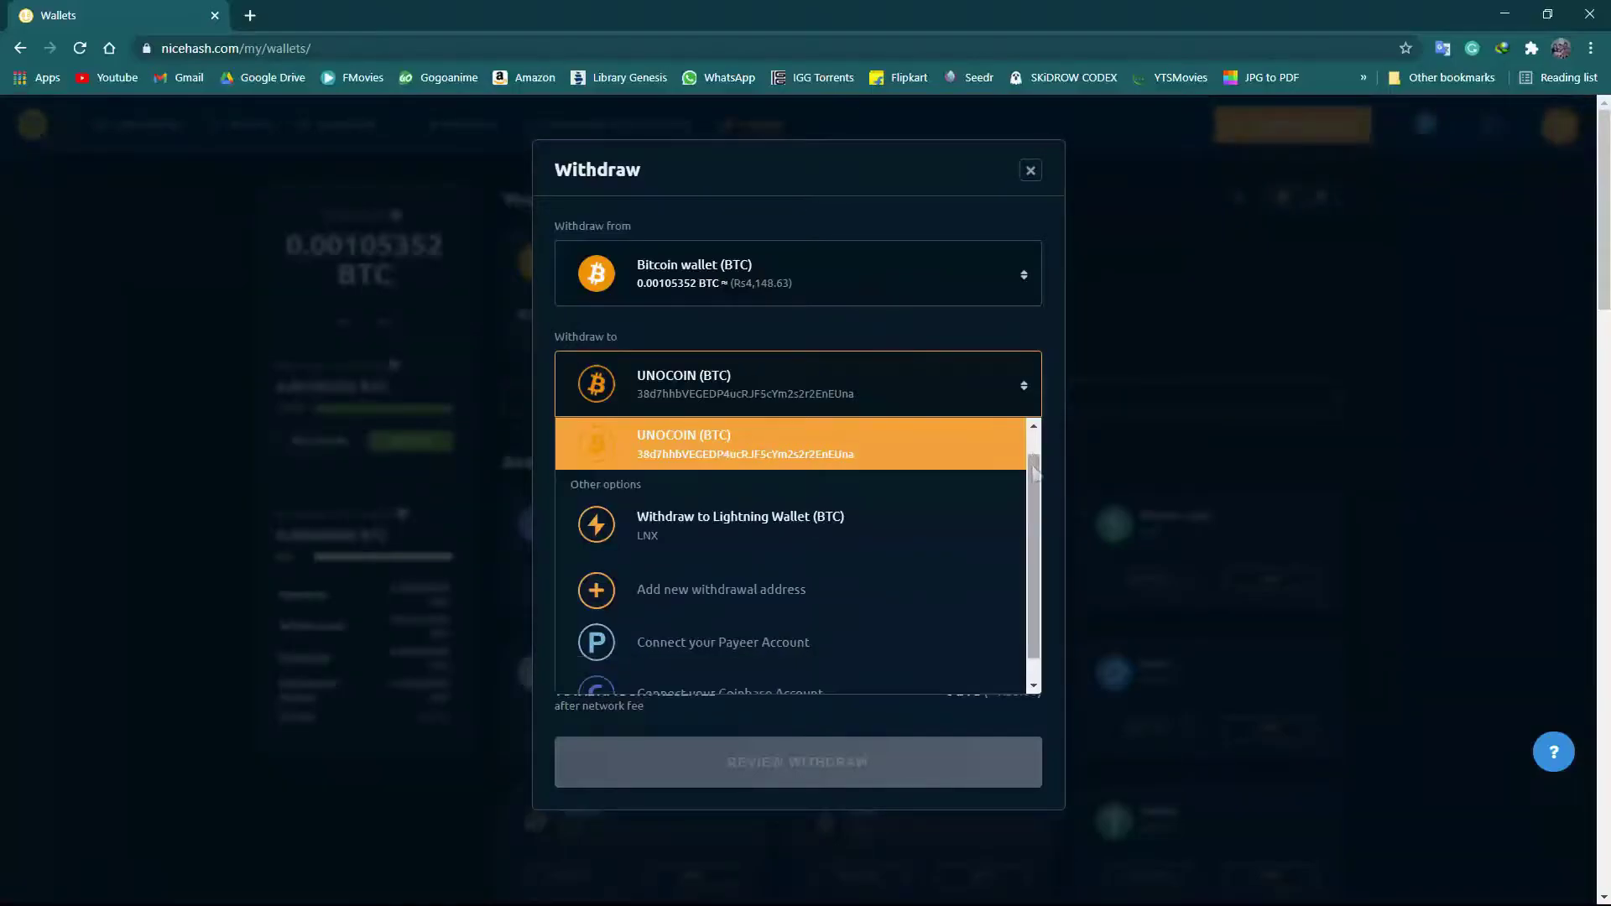
{"action": "scroll", "coordinate": [1039, 448], "scroll_direction": "up", "scroll_amount": 1}
{"action": "scroll", "coordinate": [1040, 453], "scroll_direction": "down", "scroll_amount": 1}
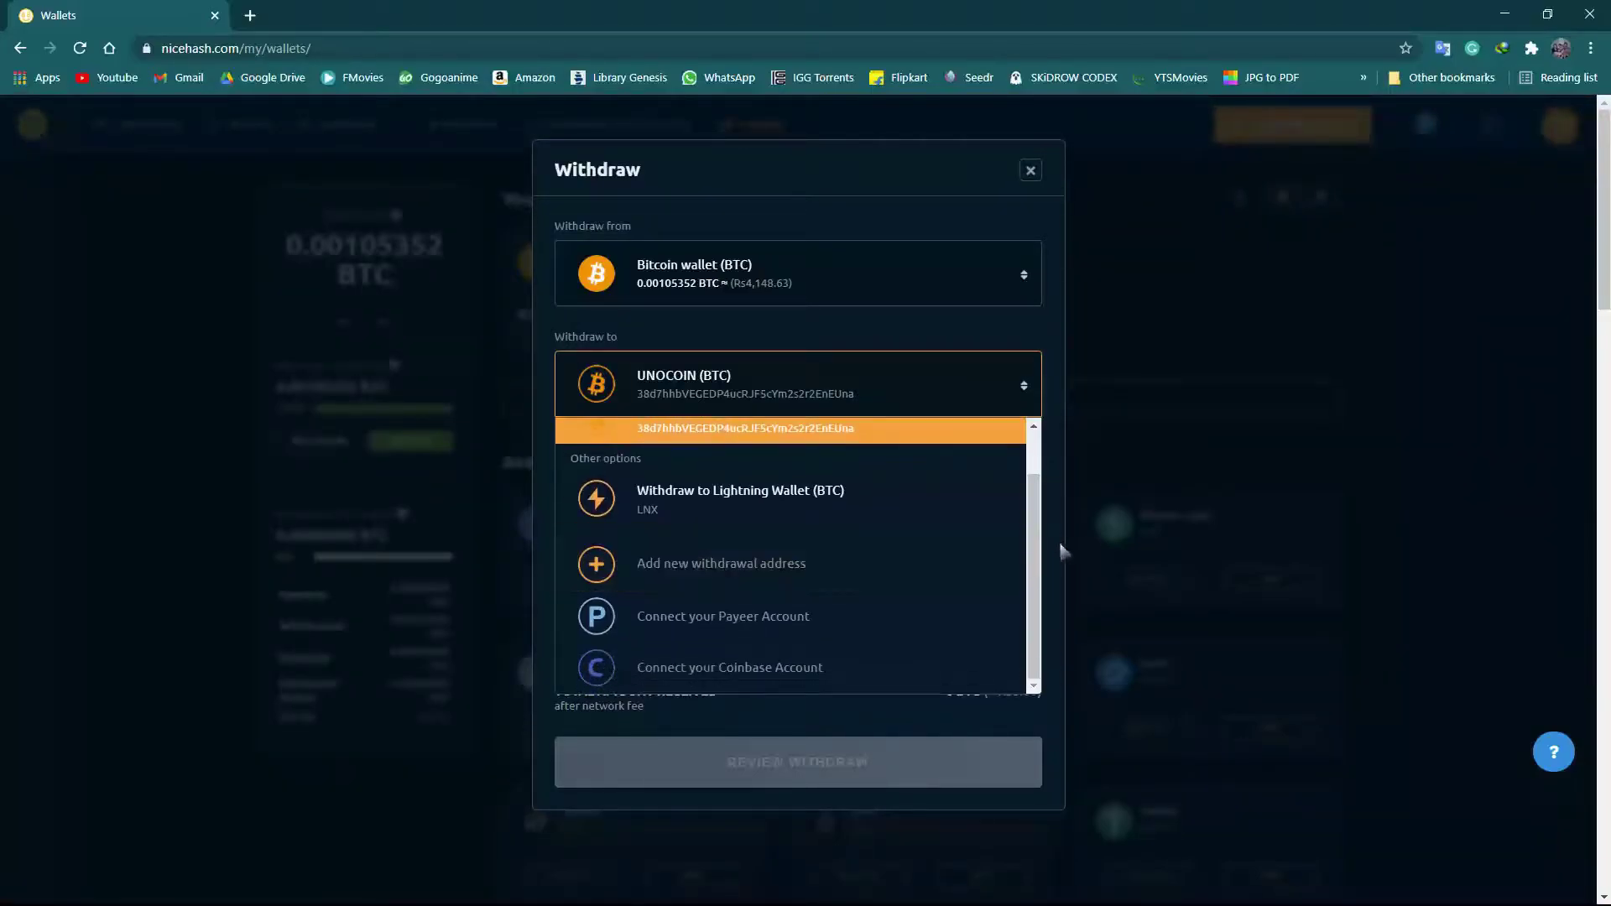
{"action": "scroll", "coordinate": [1032, 537], "scroll_direction": "up", "scroll_amount": 1}
{"action": "scroll", "coordinate": [1032, 534], "scroll_direction": "up", "scroll_amount": 1}
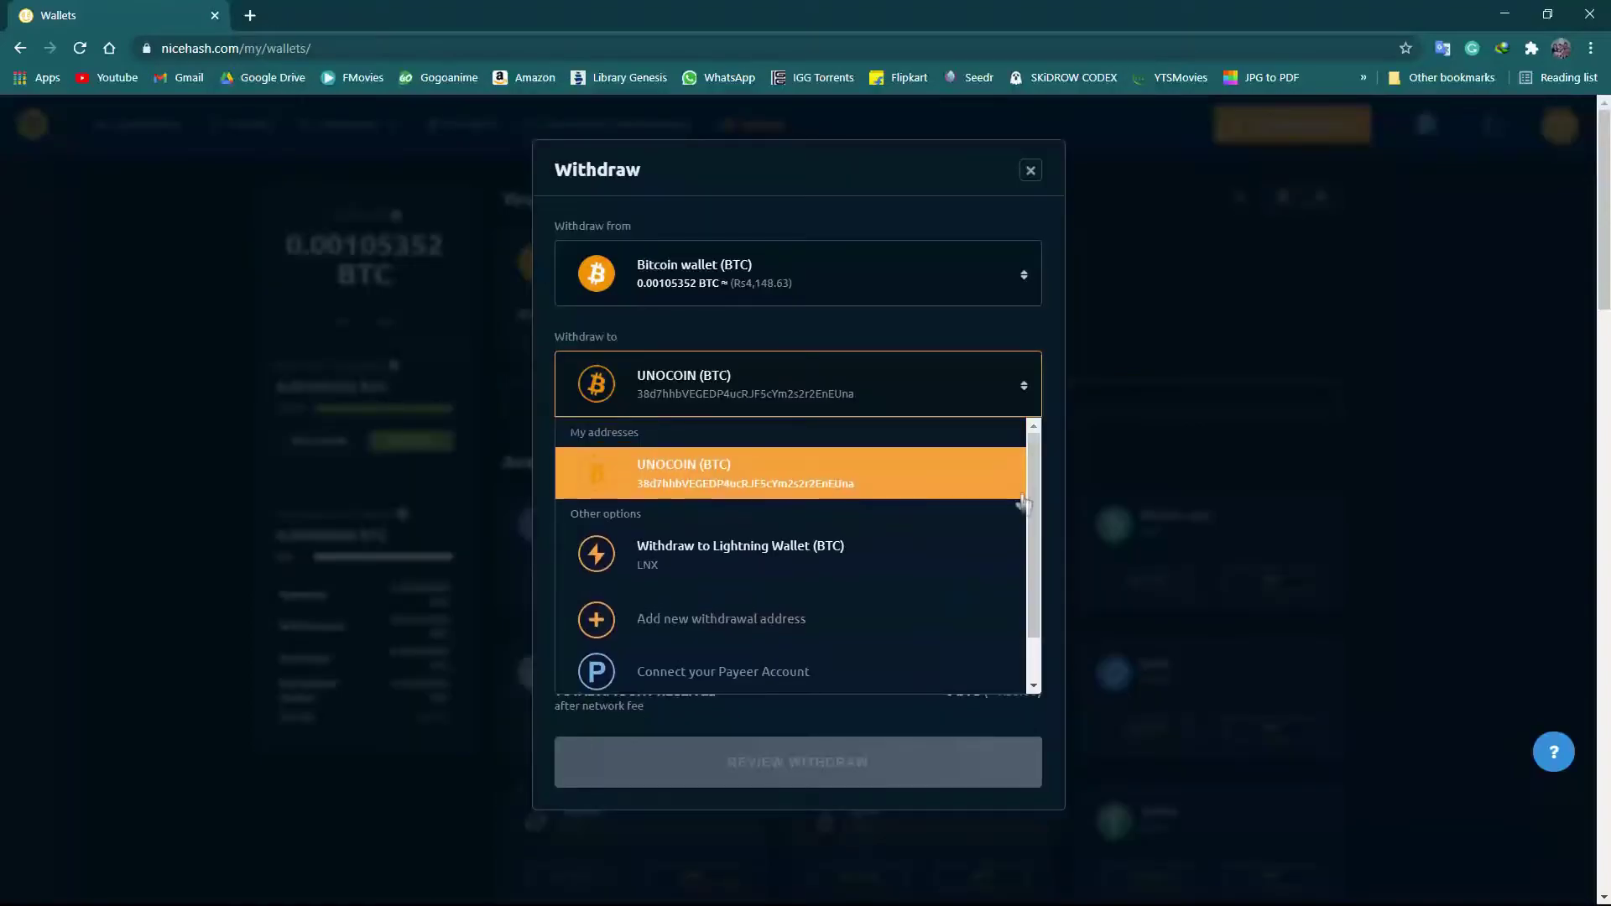
{"action": "left_click", "coordinate": [1179, 473]}
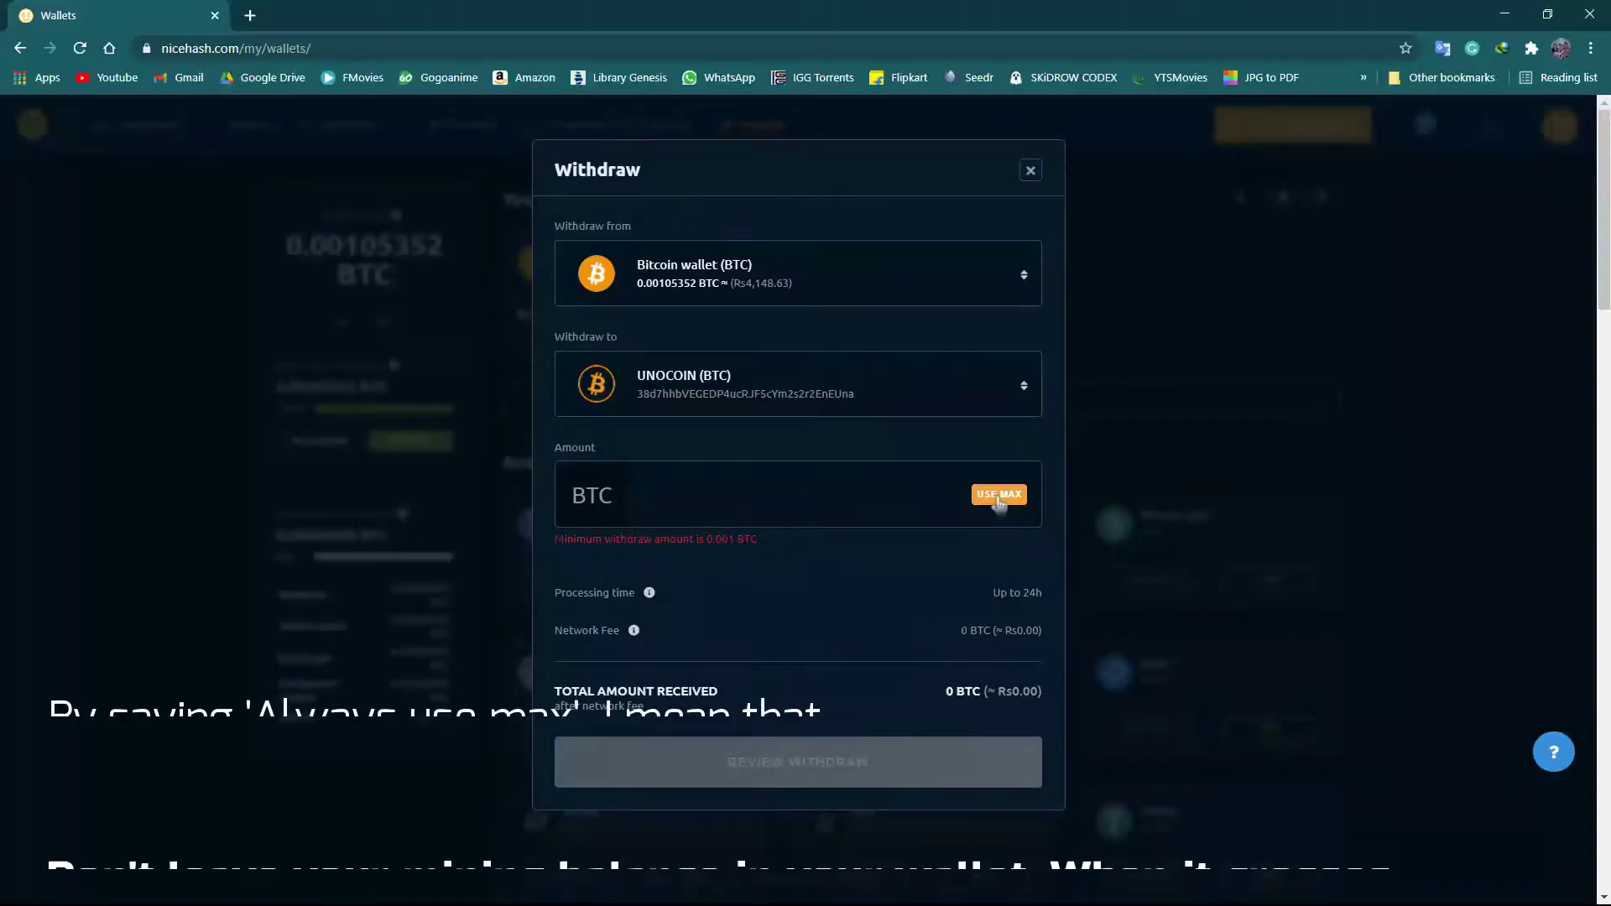
{"action": "left_click", "coordinate": [998, 499]}
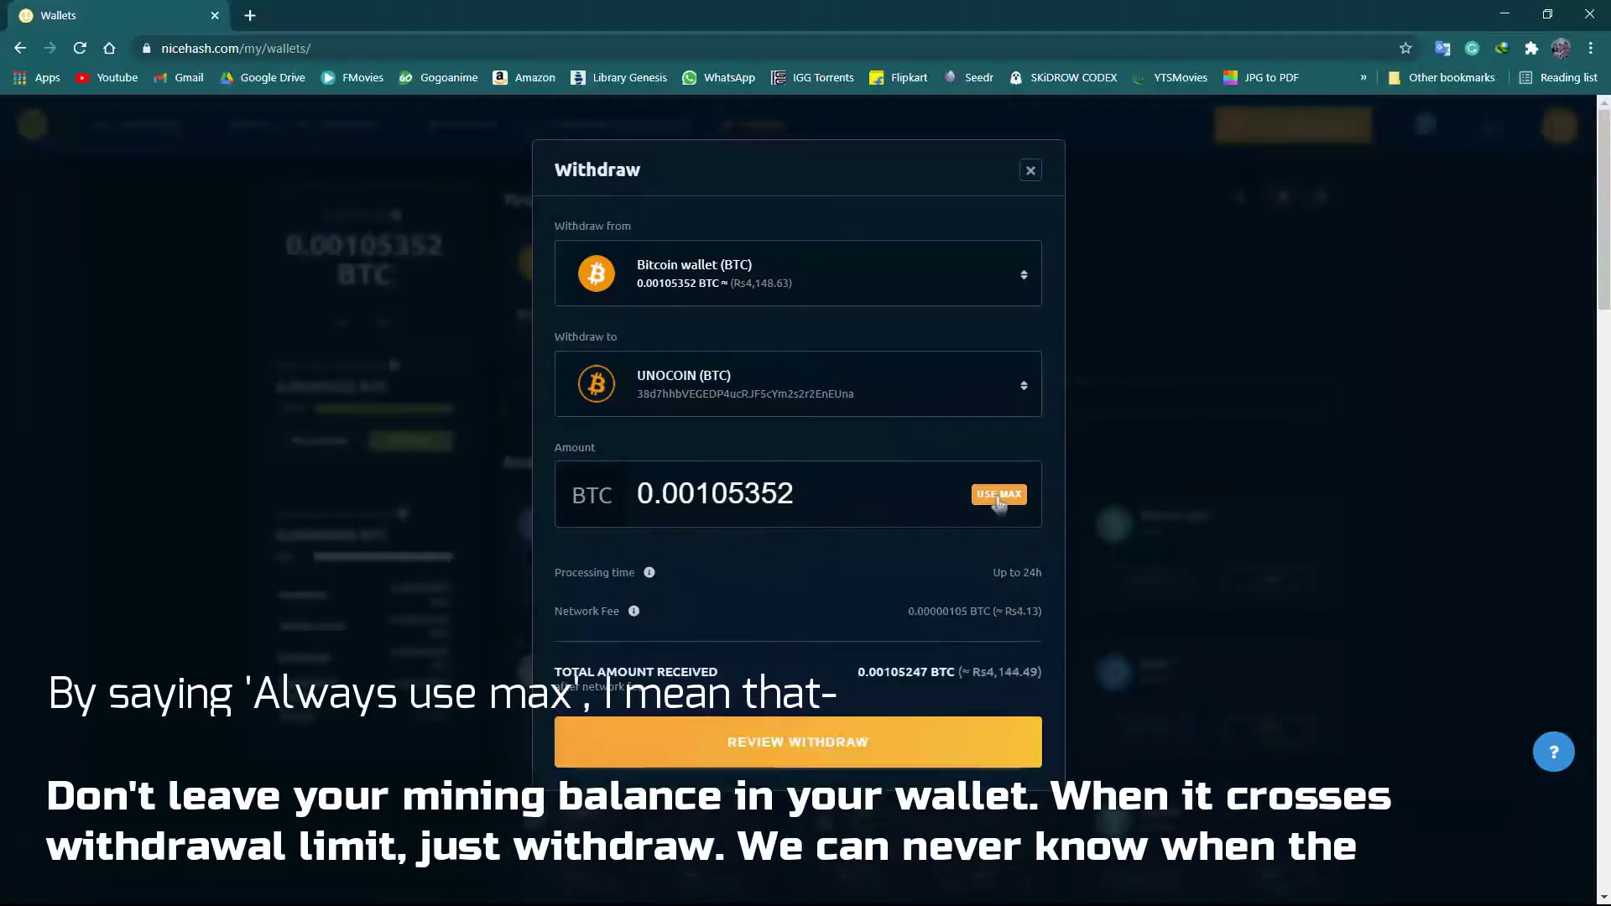
Search the web for "unocoin login" in a new browser tab and open the Unocoin website
{"action": "left_click", "coordinate": [252, 18]}
{"action": "type", "text": "unocoin"}
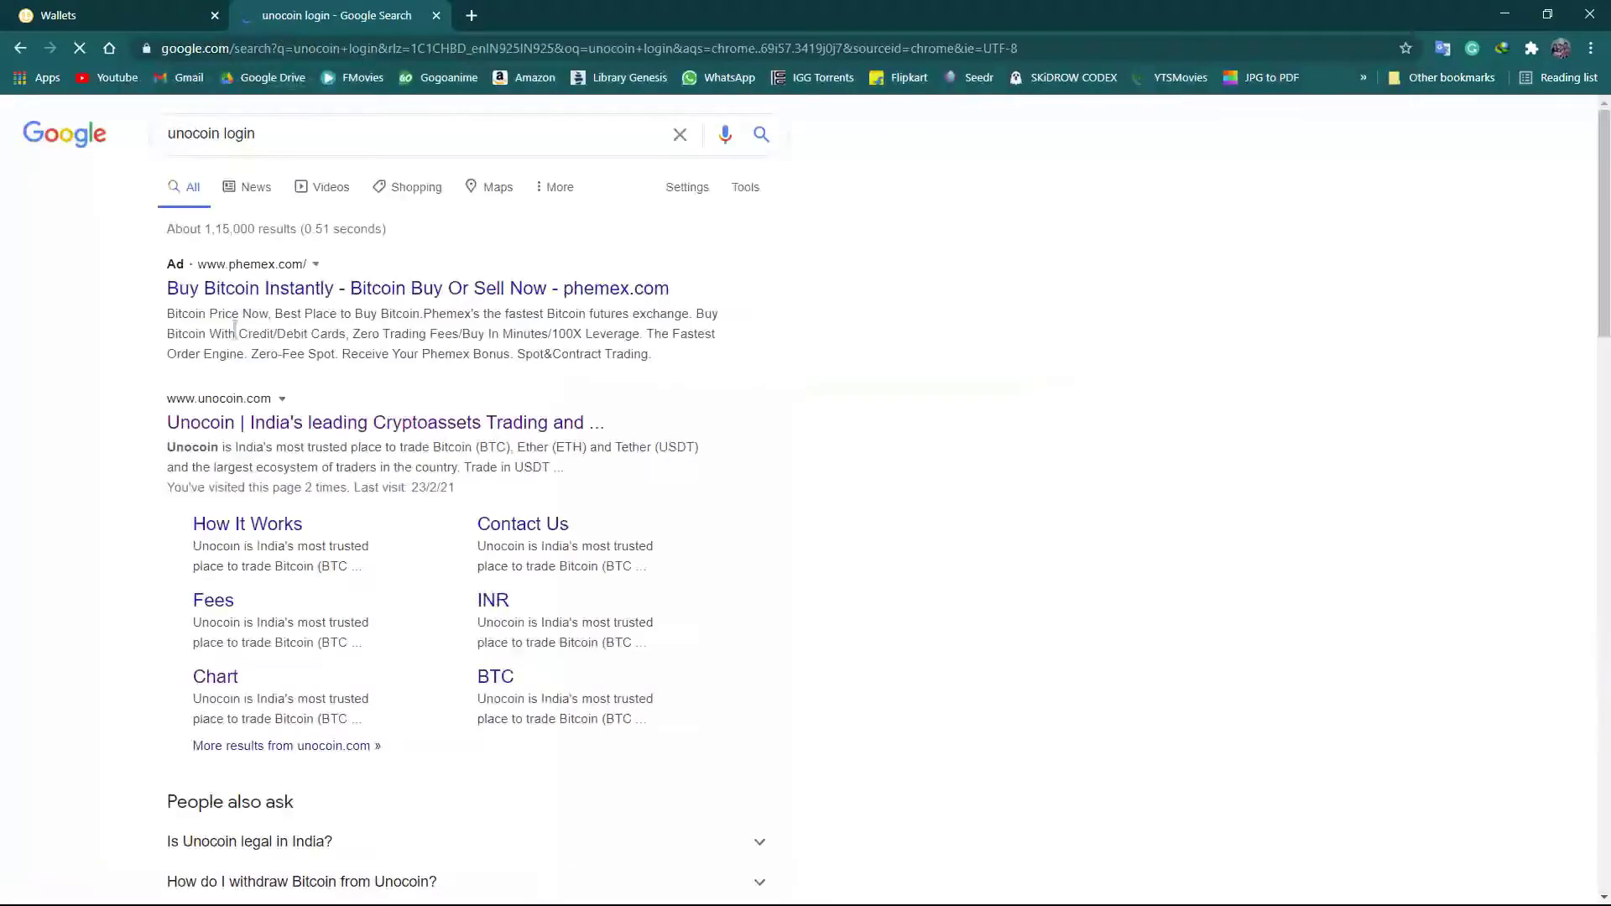
{"action": "left_click", "coordinate": [256, 417]}
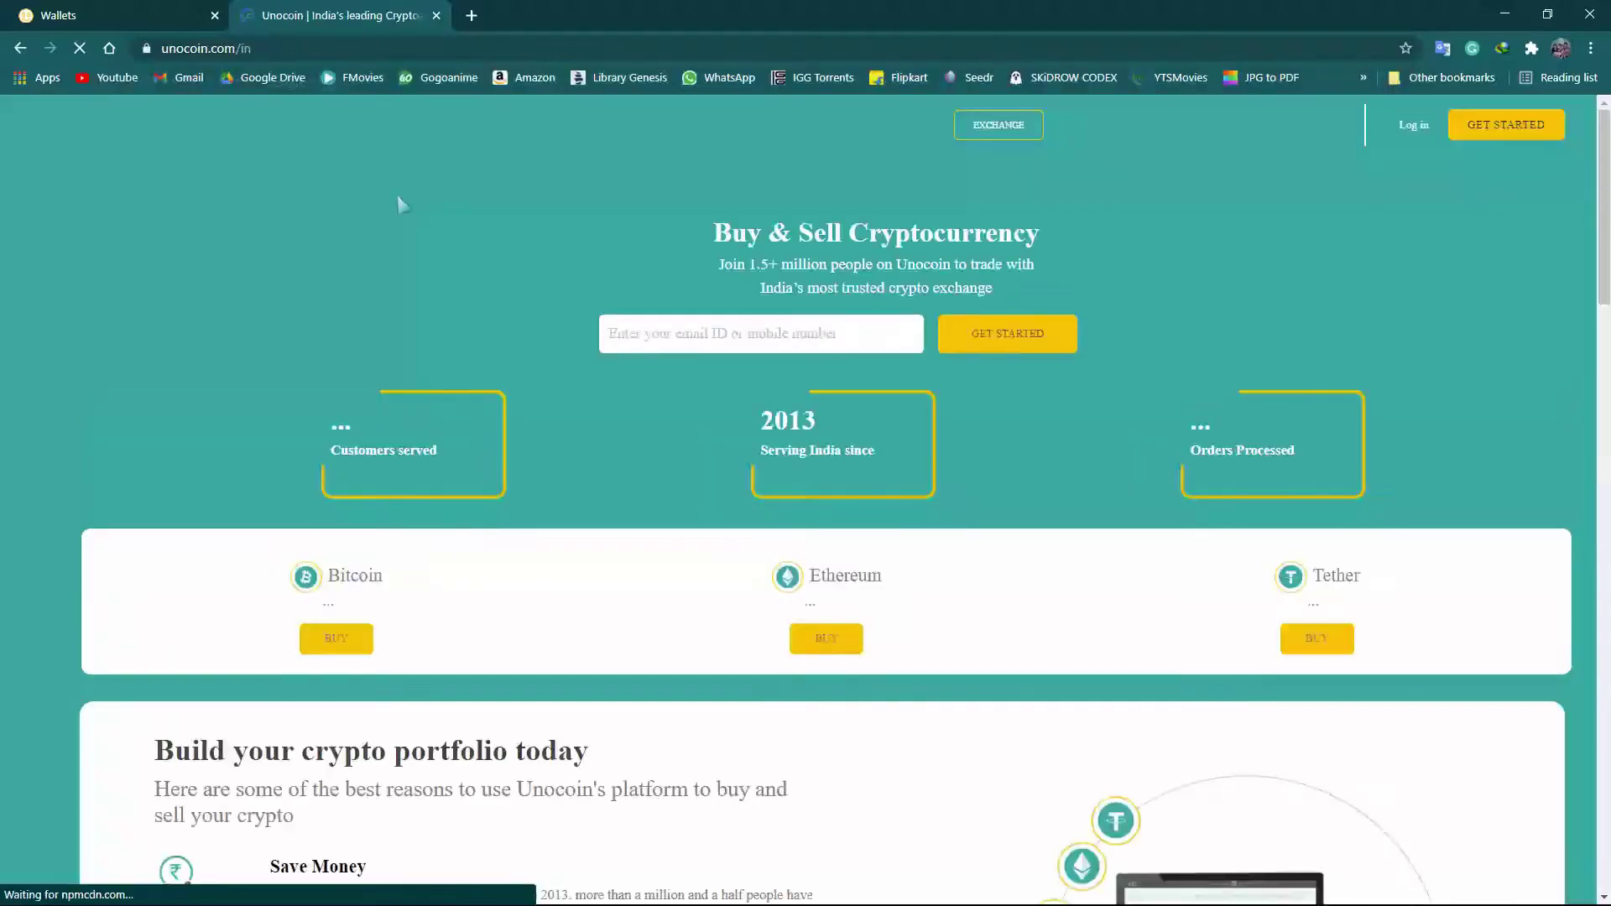
Log in to the Unocoin account with the phone/email and the account password
{"action": "left_click", "coordinate": [1413, 126]}
{"action": "left_click", "coordinate": [726, 434]}
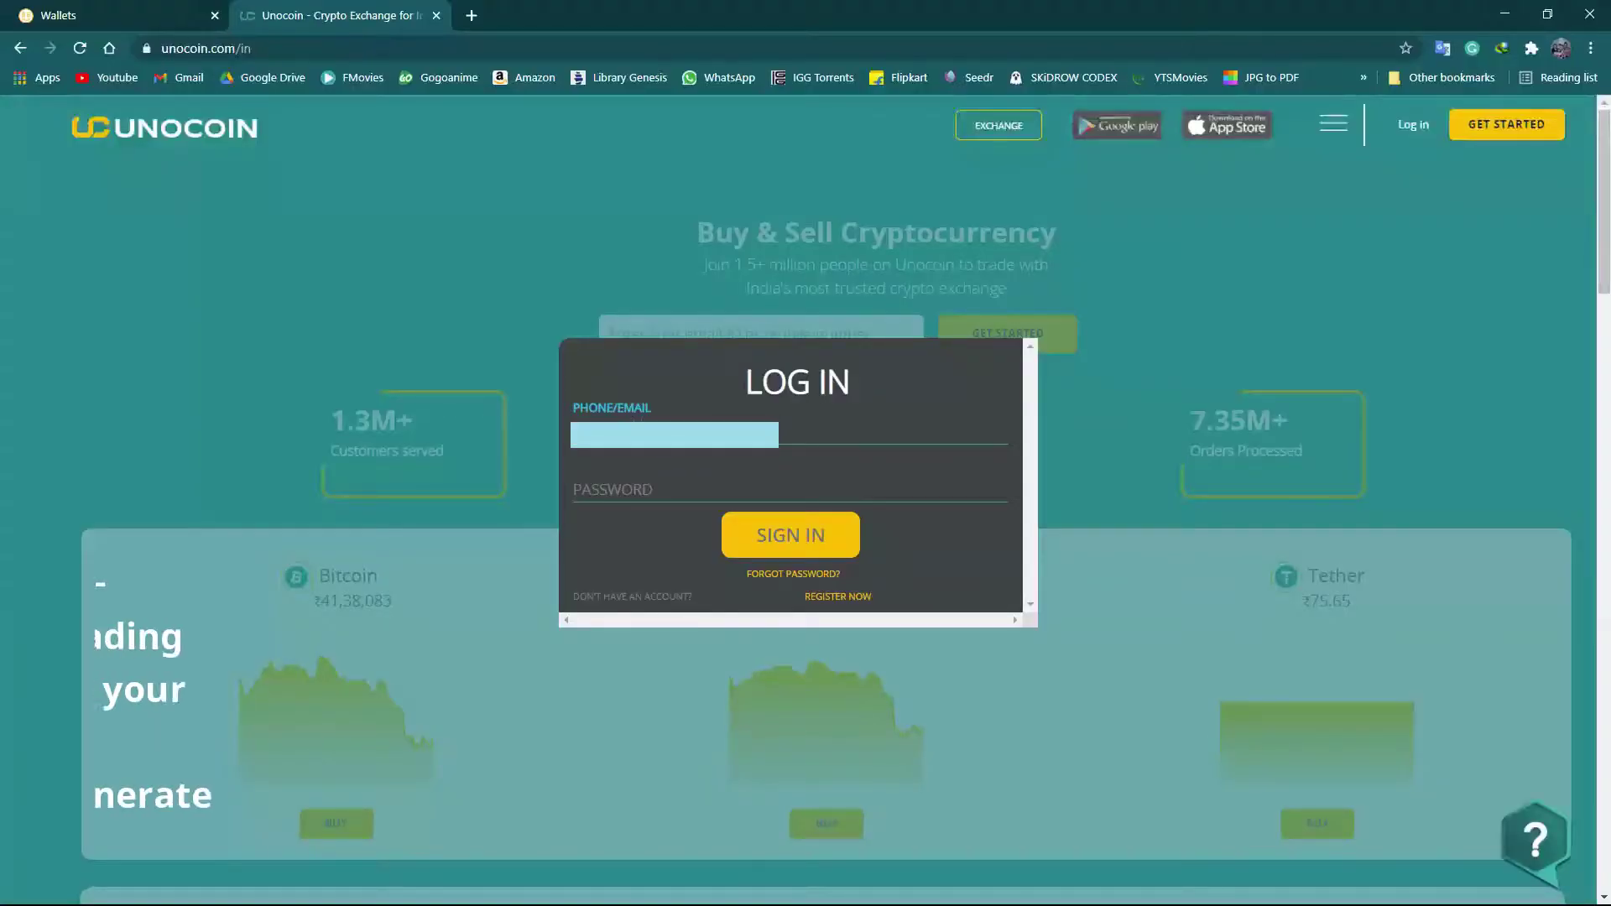
{"action": "key", "text": "Tab"}
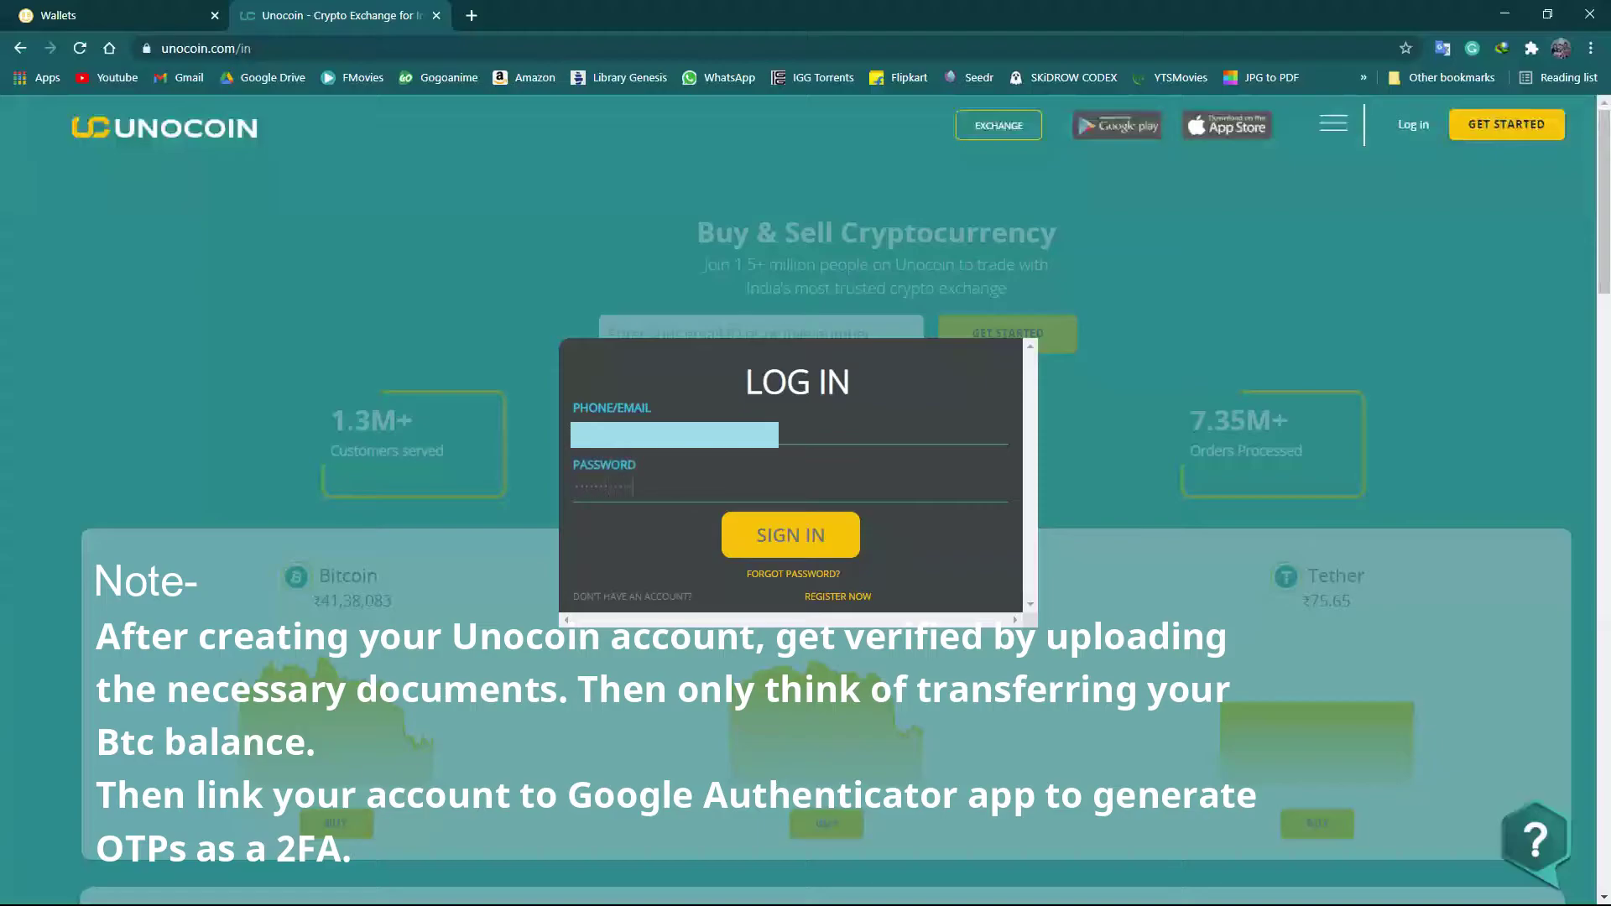
{"action": "key", "text": "Return"}
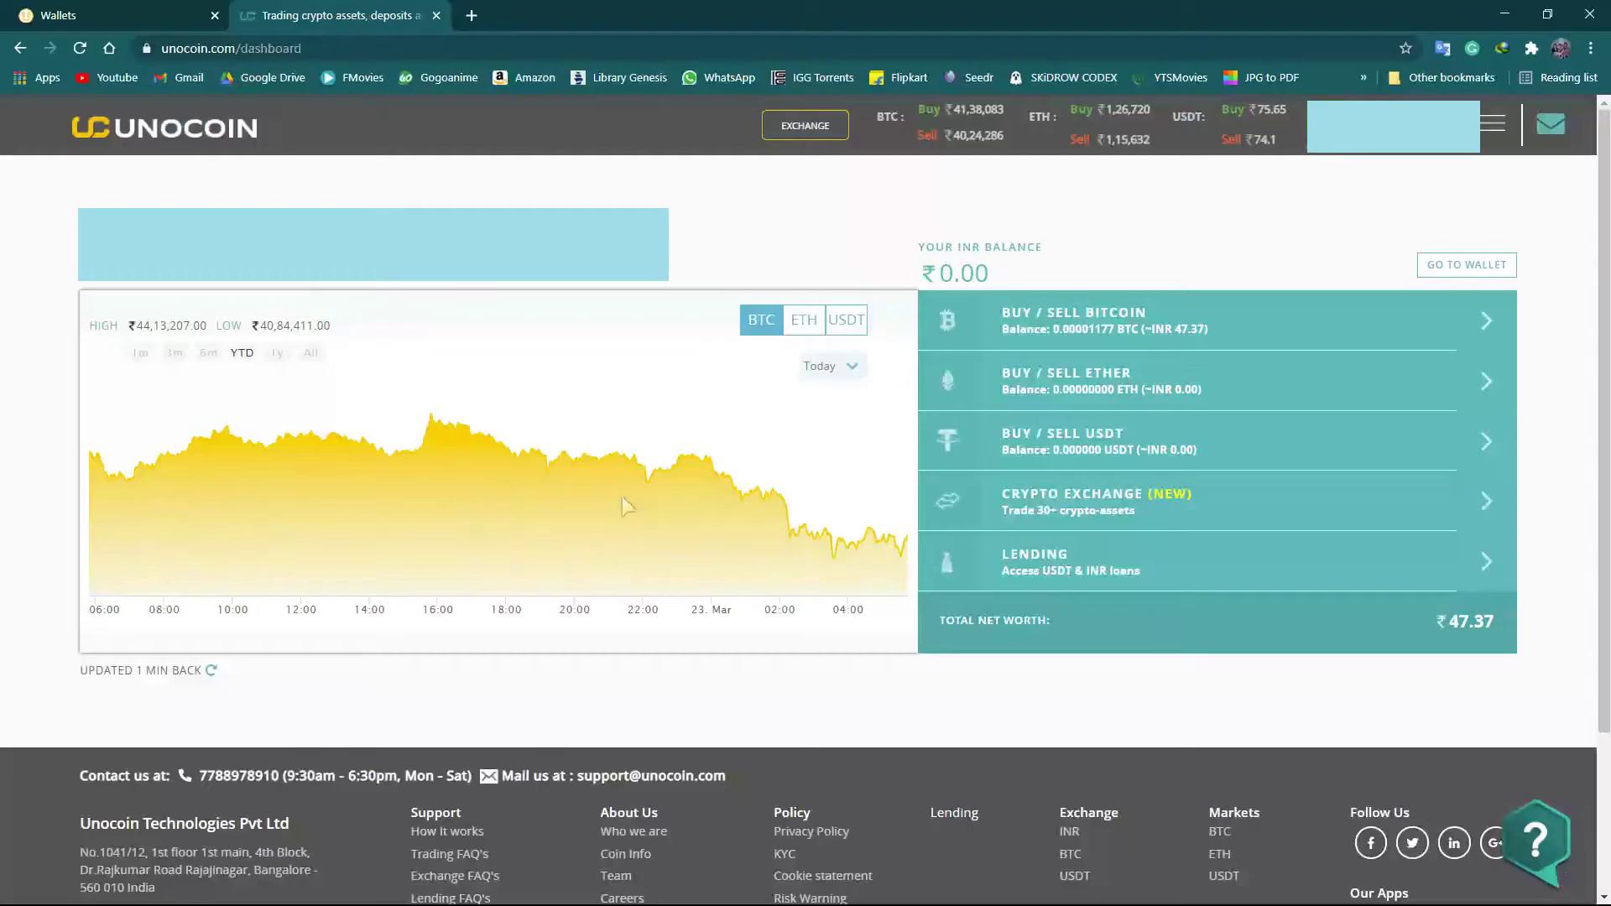
Open the Unocoin wallet and display the deposit address for the BTC balance
{"action": "left_click", "coordinate": [1492, 124]}
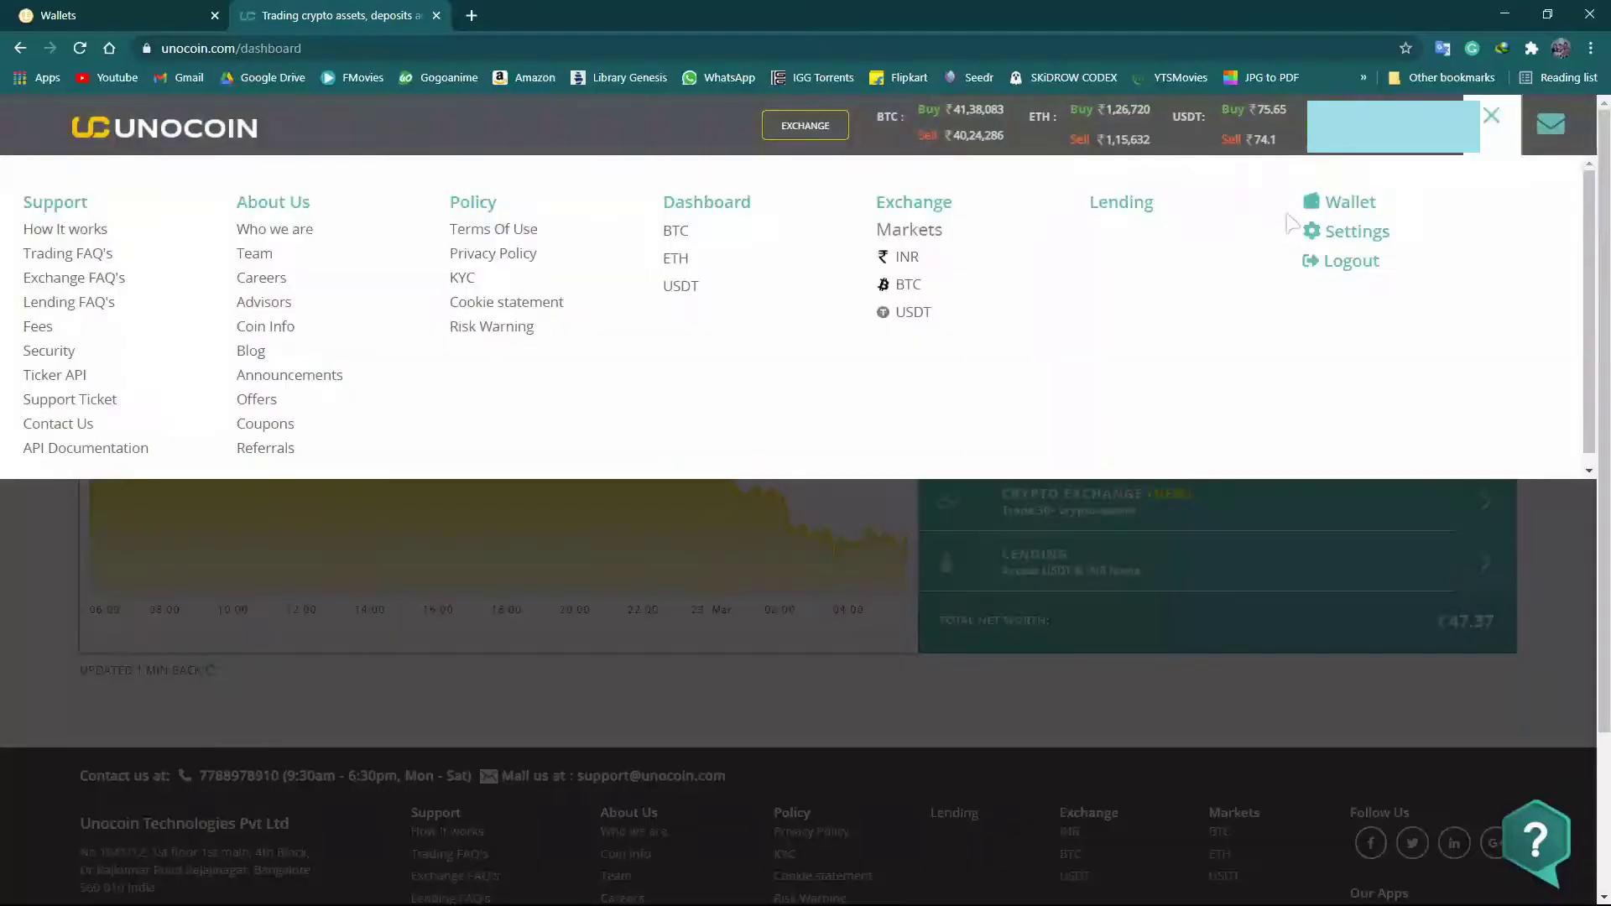
{"action": "left_click", "coordinate": [1325, 208]}
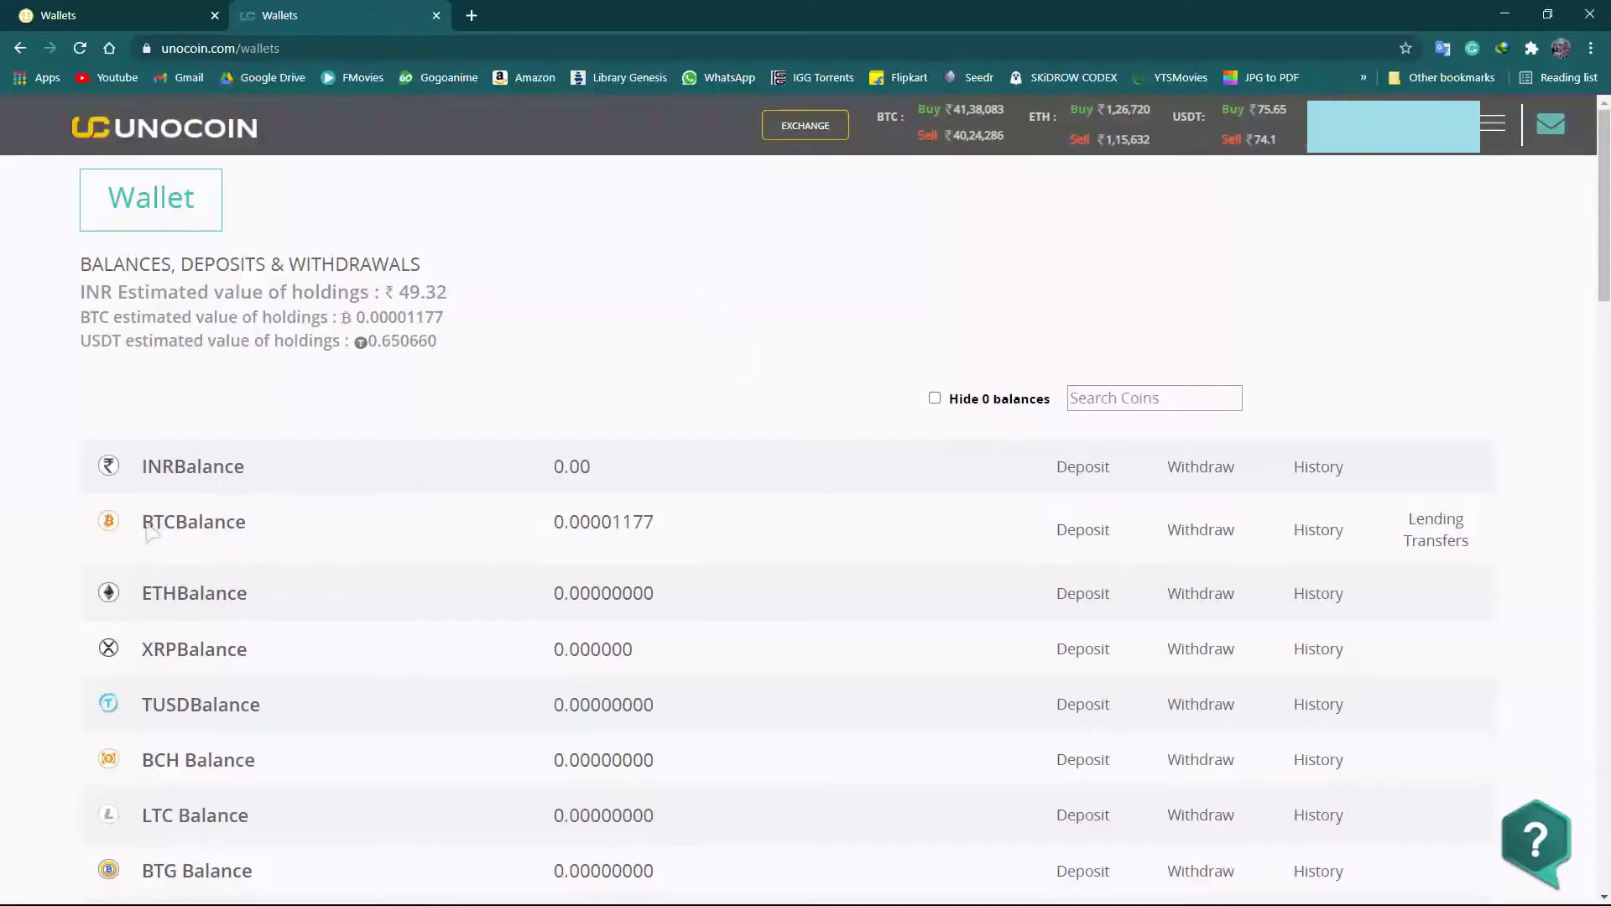
{"action": "left_click", "coordinate": [1076, 537]}
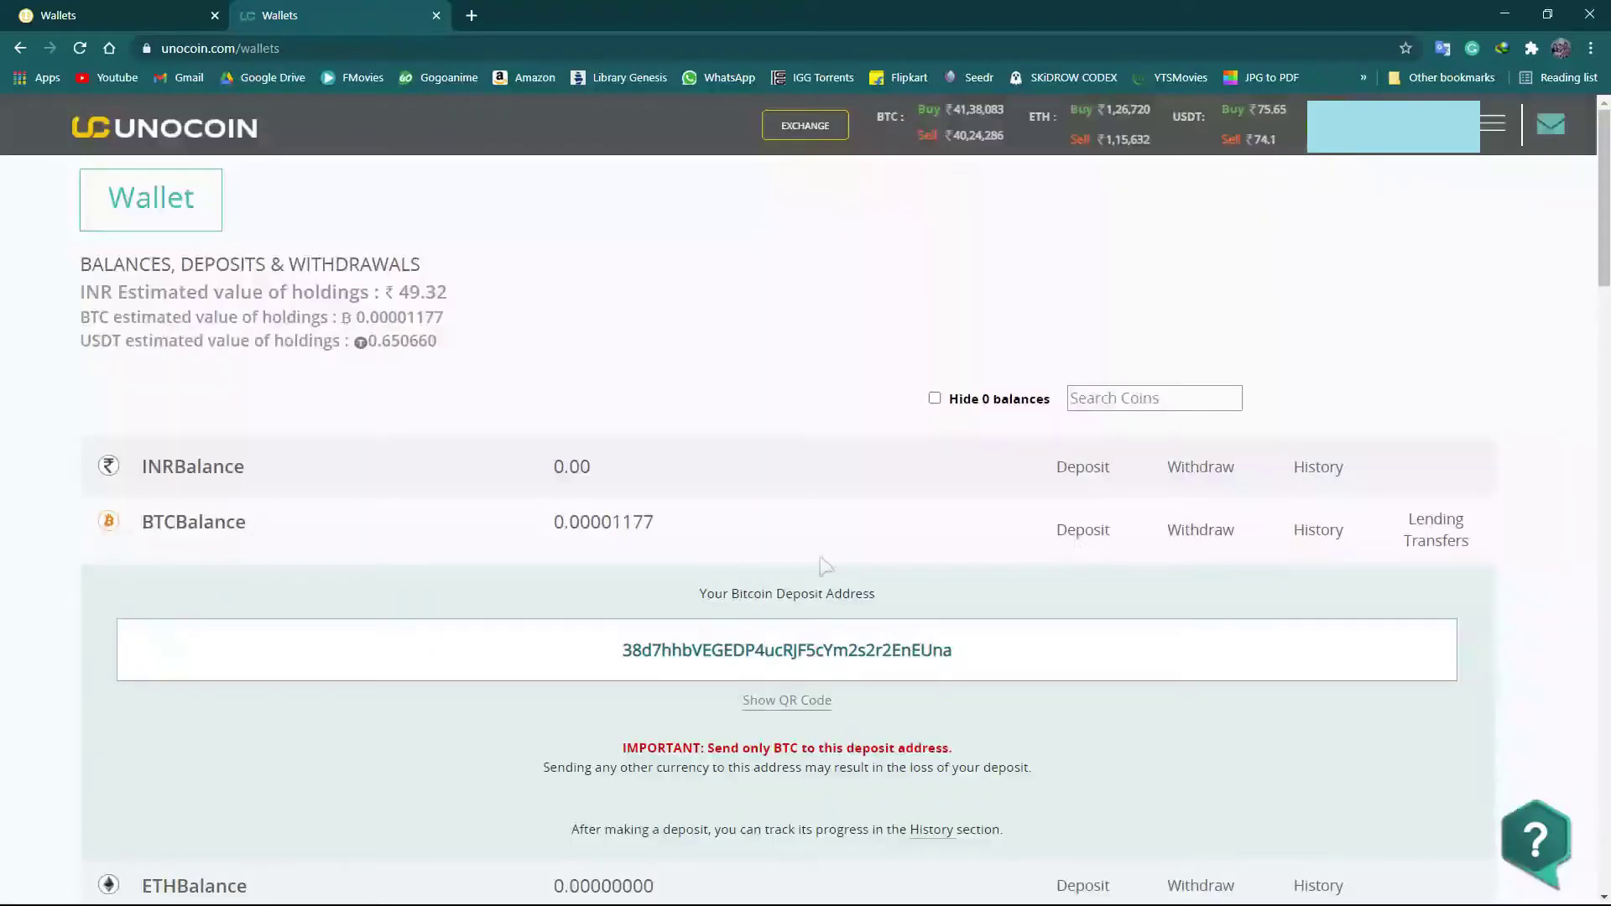
{"action": "scroll", "coordinate": [831, 568], "scroll_direction": "down", "scroll_amount": 1}
{"action": "scroll", "coordinate": [833, 570], "scroll_direction": "down", "scroll_amount": 1}
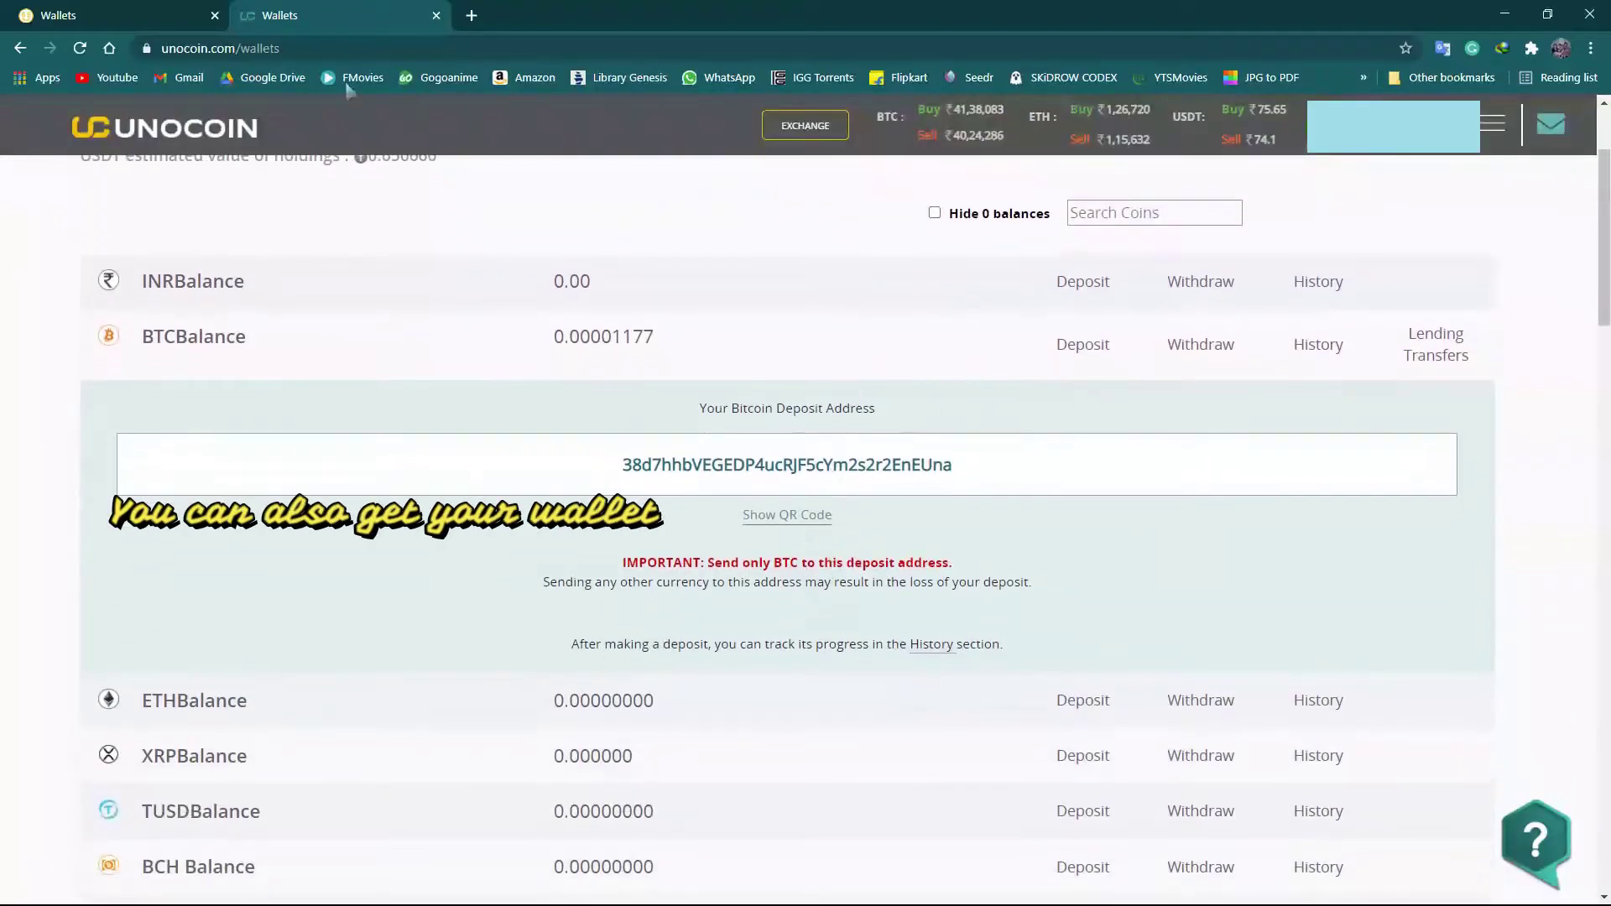
{"action": "scroll", "coordinate": [818, 419], "scroll_direction": "down", "scroll_amount": 1}
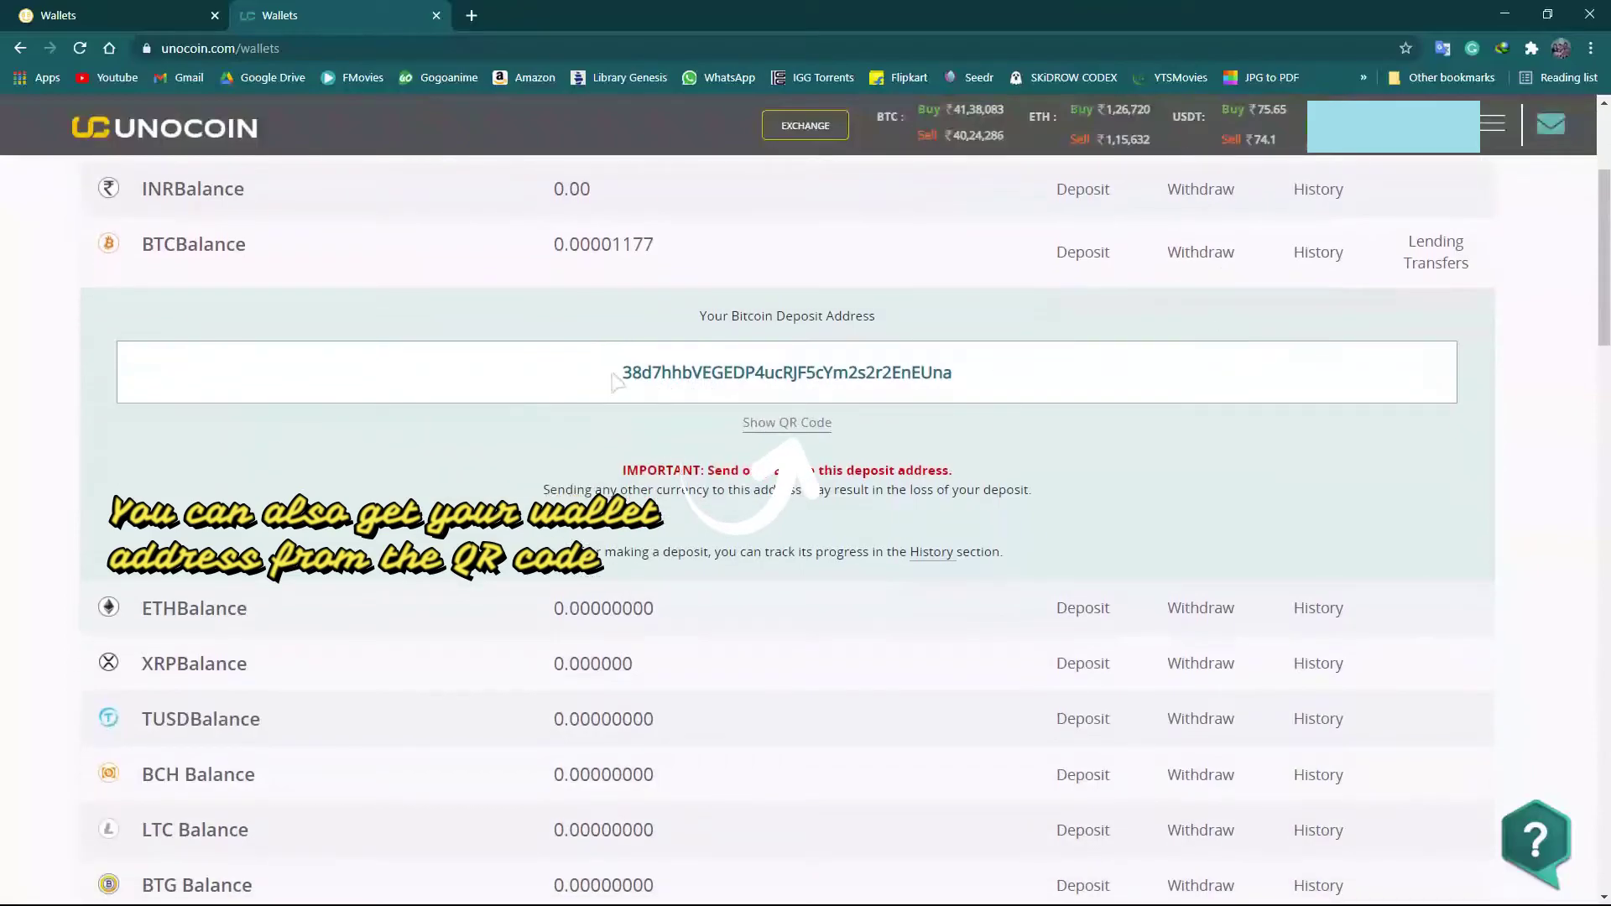
Compare the Unocoin Bitcoin deposit address side by side with the withdrawal form's destination, and check the network fee
{"action": "left_click_drag", "start_coordinate": [613, 377], "coordinate": [956, 380]}
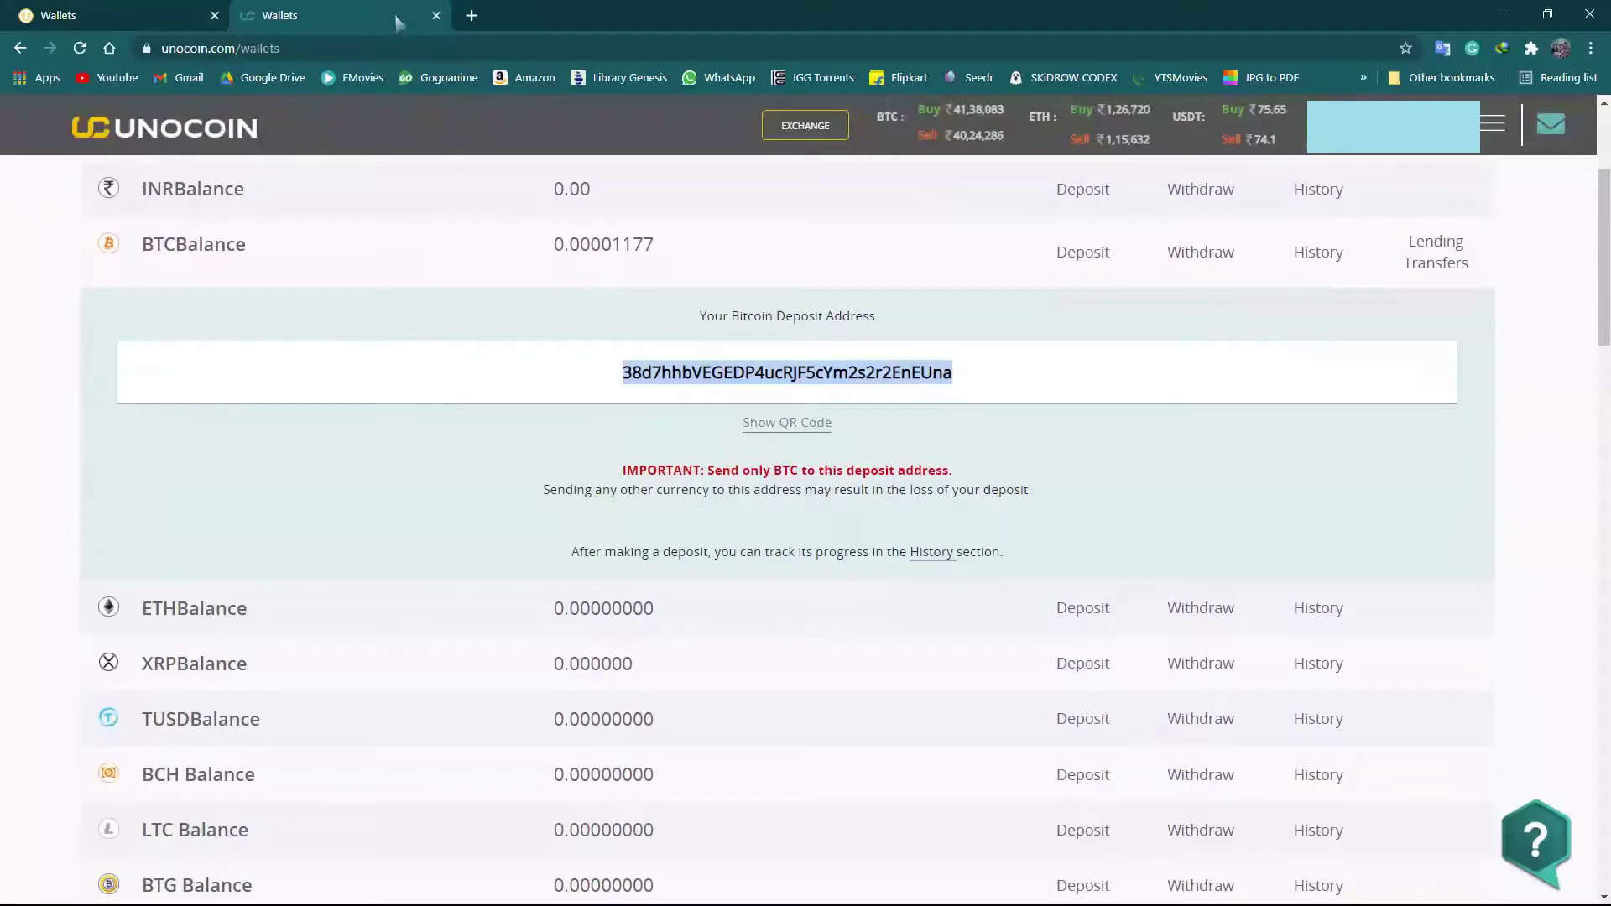
{"action": "left_click_drag", "start_coordinate": [398, 23], "coordinate": [176, 17]}
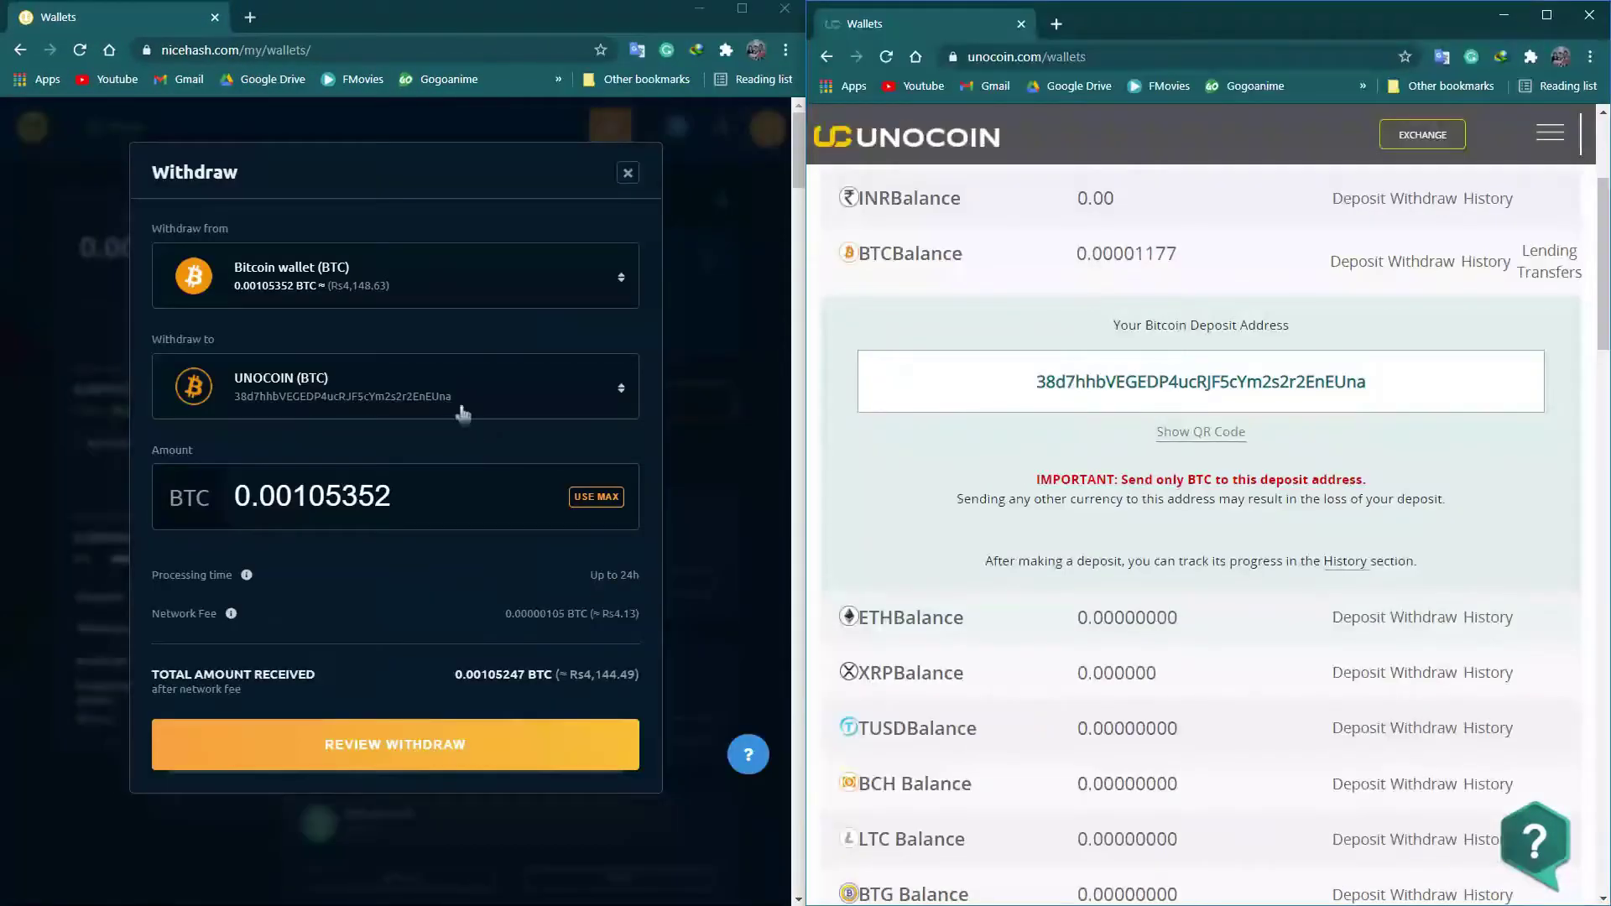
{"action": "key", "text": "super+Up"}
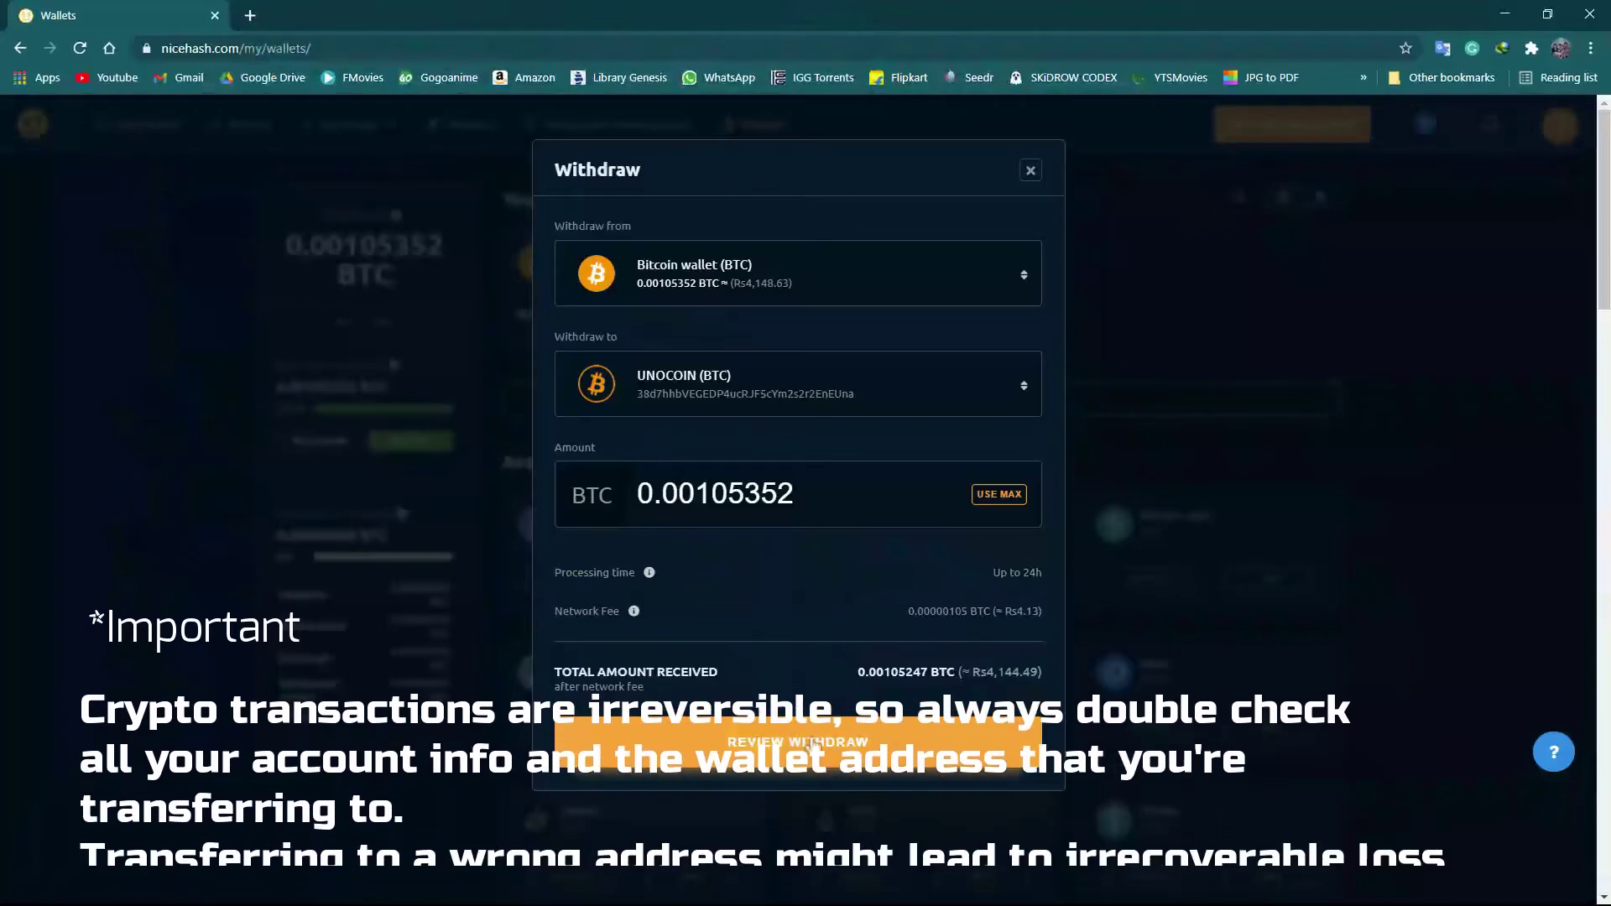
{"action": "left_click_drag", "start_coordinate": [1032, 611], "coordinate": [997, 619]}
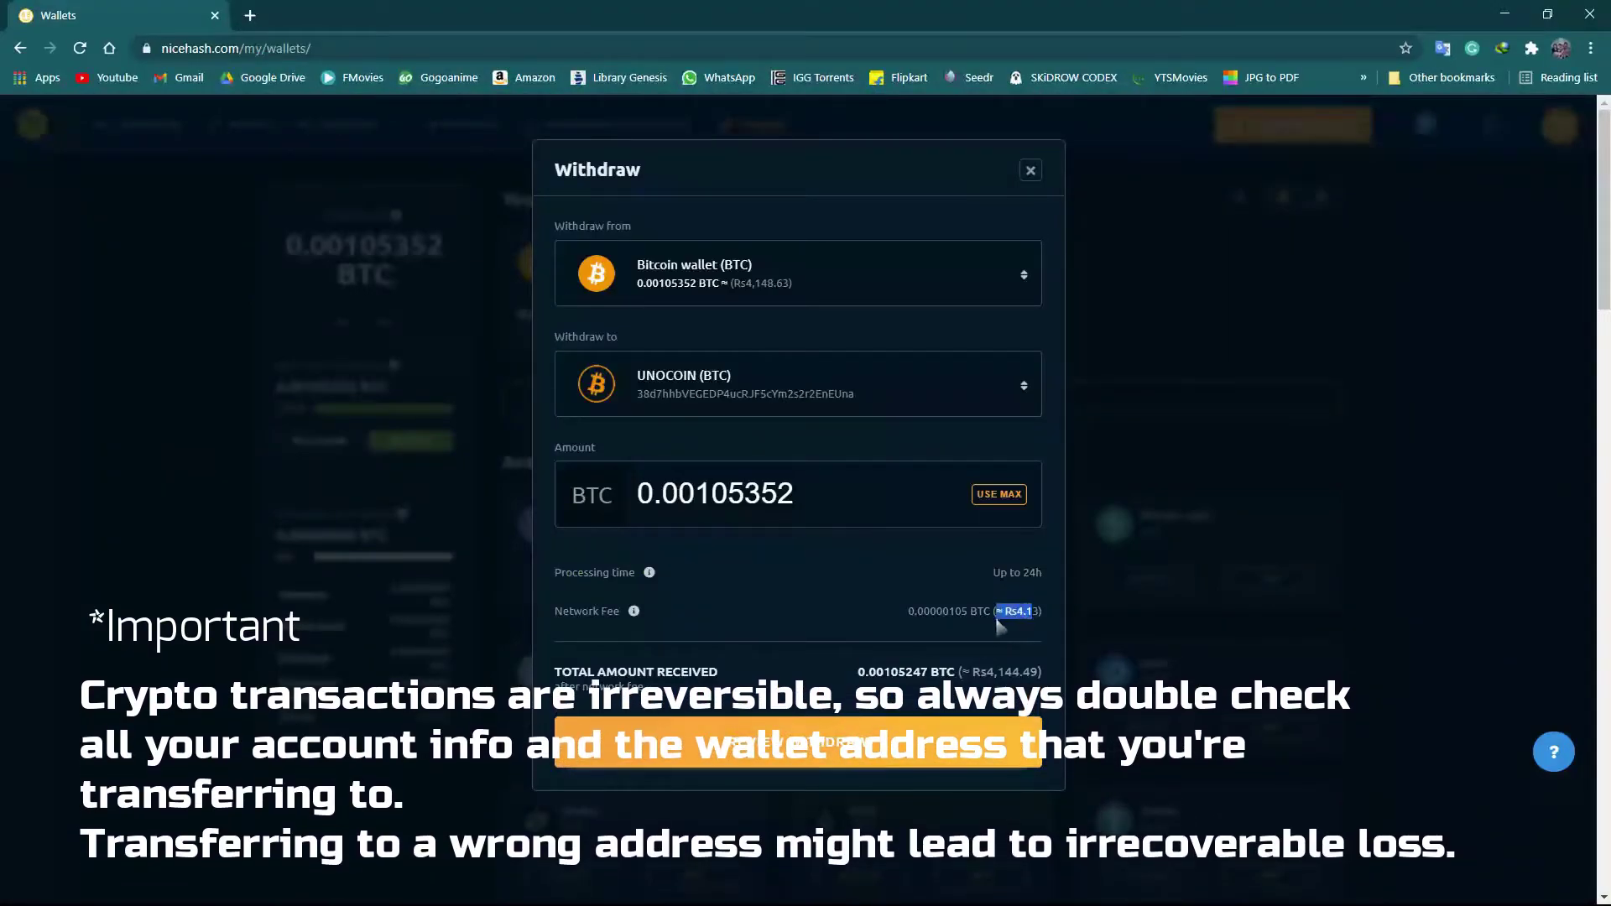
{"action": "left_click", "coordinate": [998, 625]}
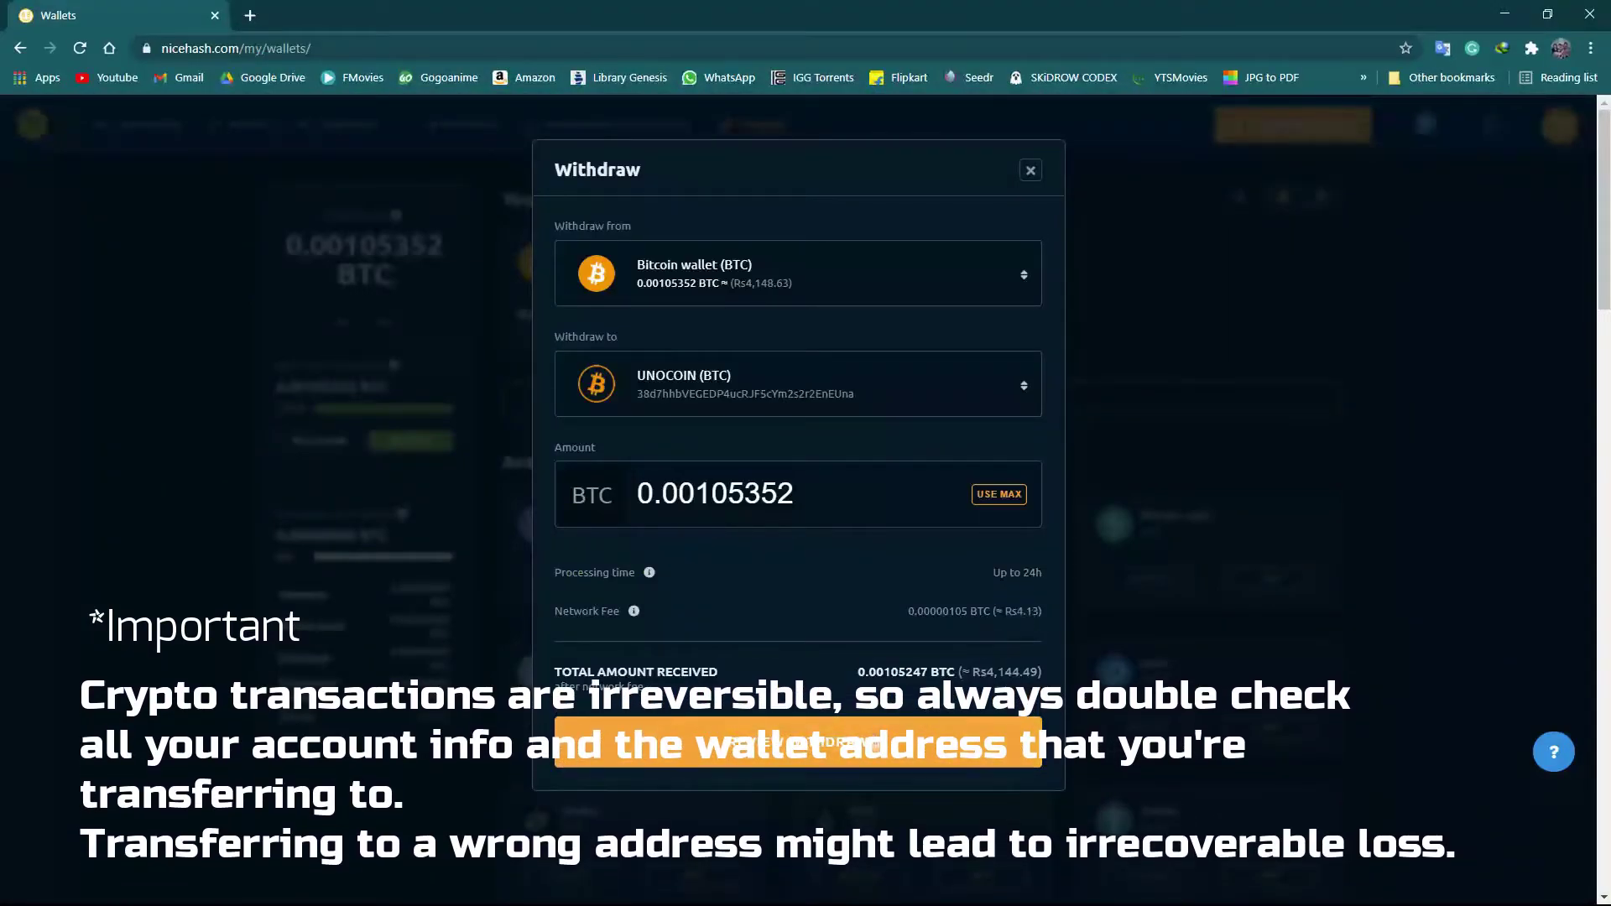
Review the 0.00105352 BTC withdrawal to the UNOCOIN wallet, acknowledge that the transaction is irreversible, and submit the withdrawal
{"action": "left_click", "coordinate": [873, 742]}
{"action": "left_click", "coordinate": [563, 618]}
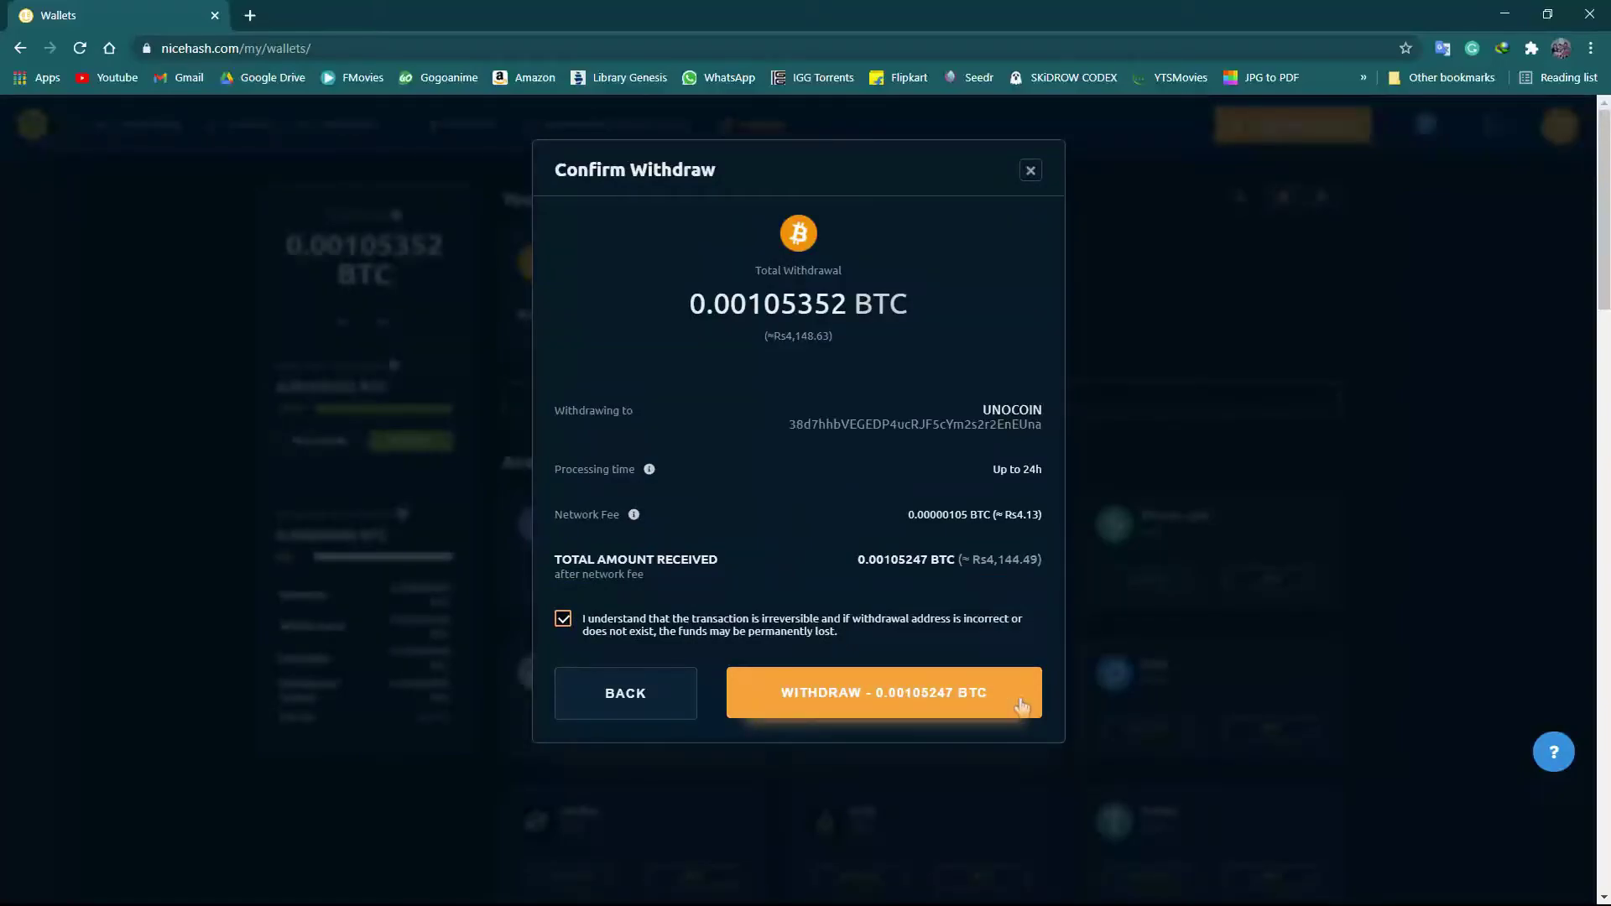
{"action": "left_click", "coordinate": [1007, 683]}
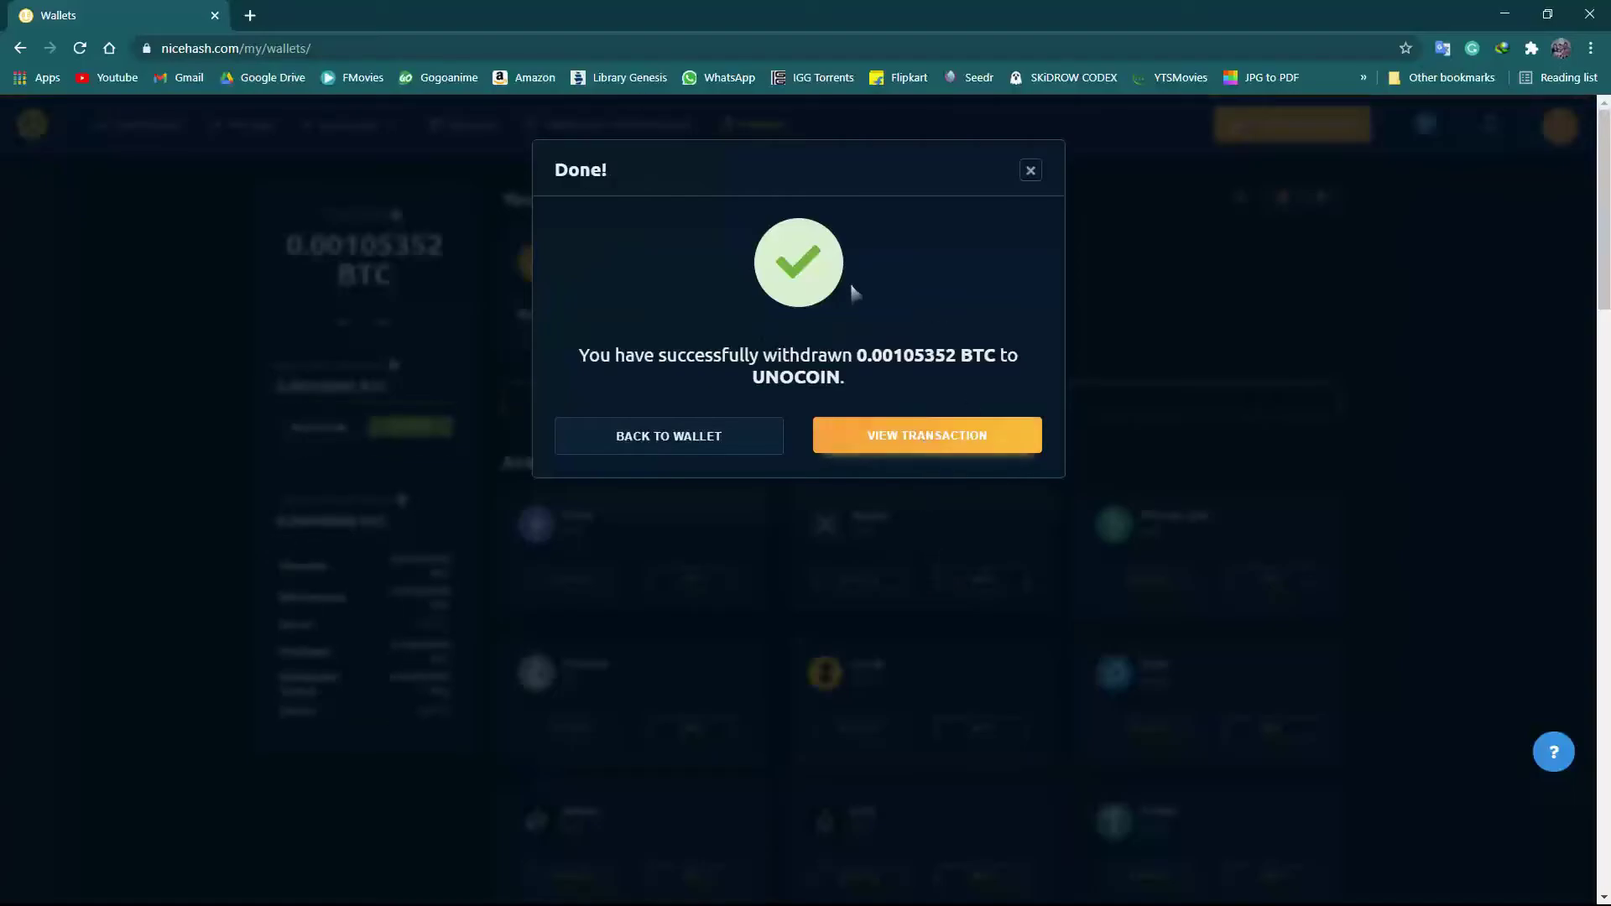
Check the withdrawn amount and try to view the transaction for the submitted UNOCOIN withdrawal
{"action": "left_click_drag", "start_coordinate": [869, 356], "coordinate": [996, 355]}
{"action": "left_click", "coordinate": [921, 453]}
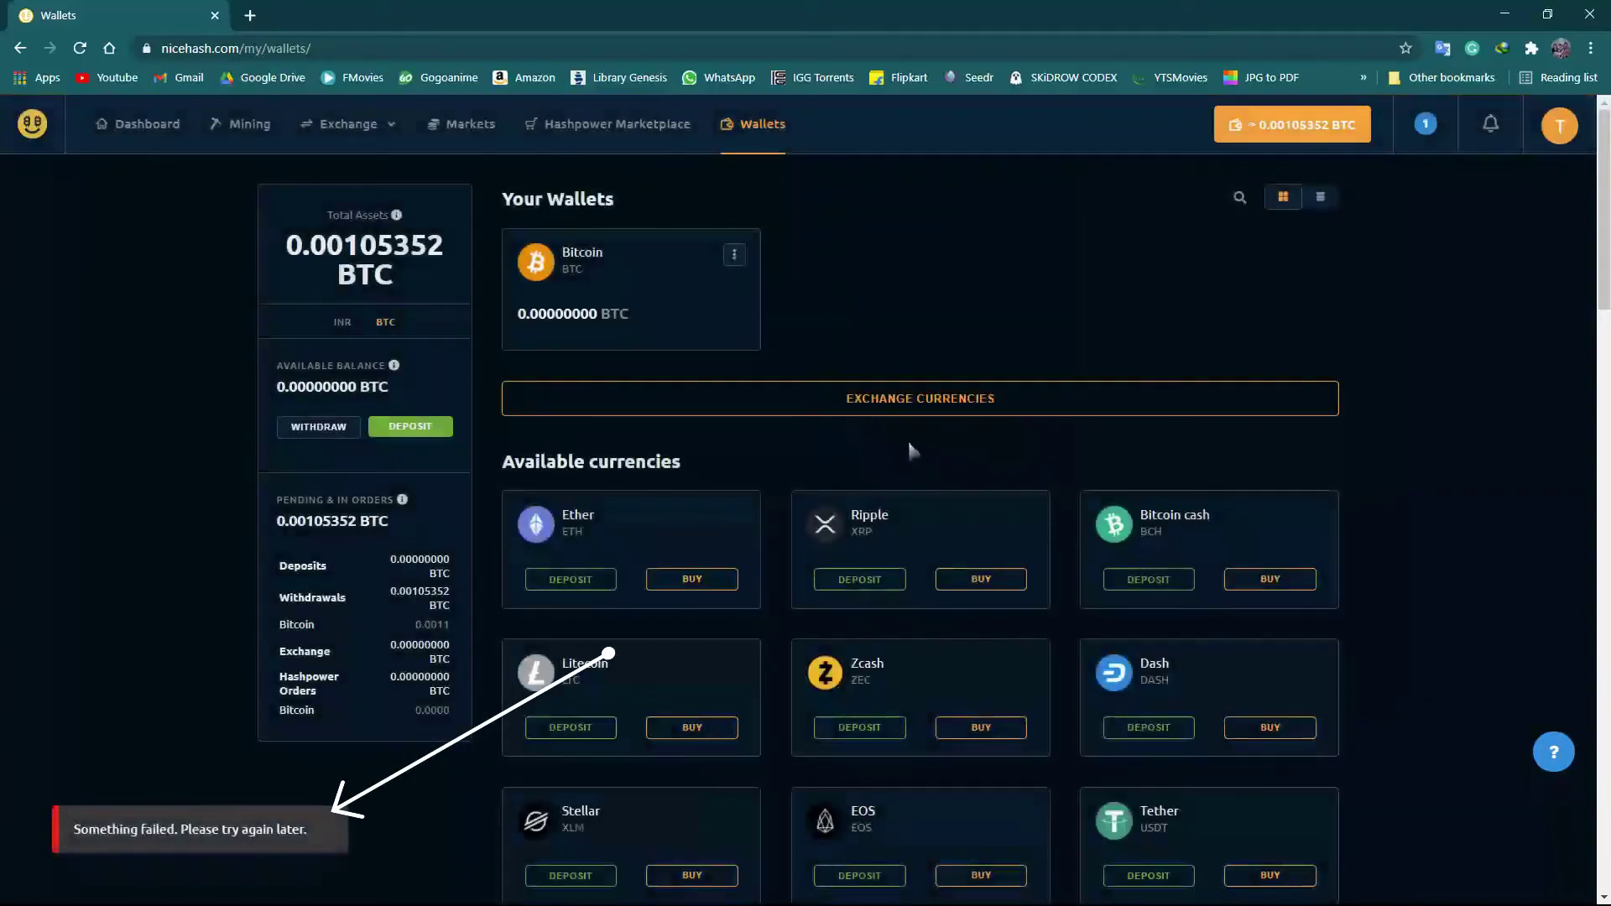
{"action": "left_click_drag", "start_coordinate": [75, 833], "coordinate": [331, 838]}
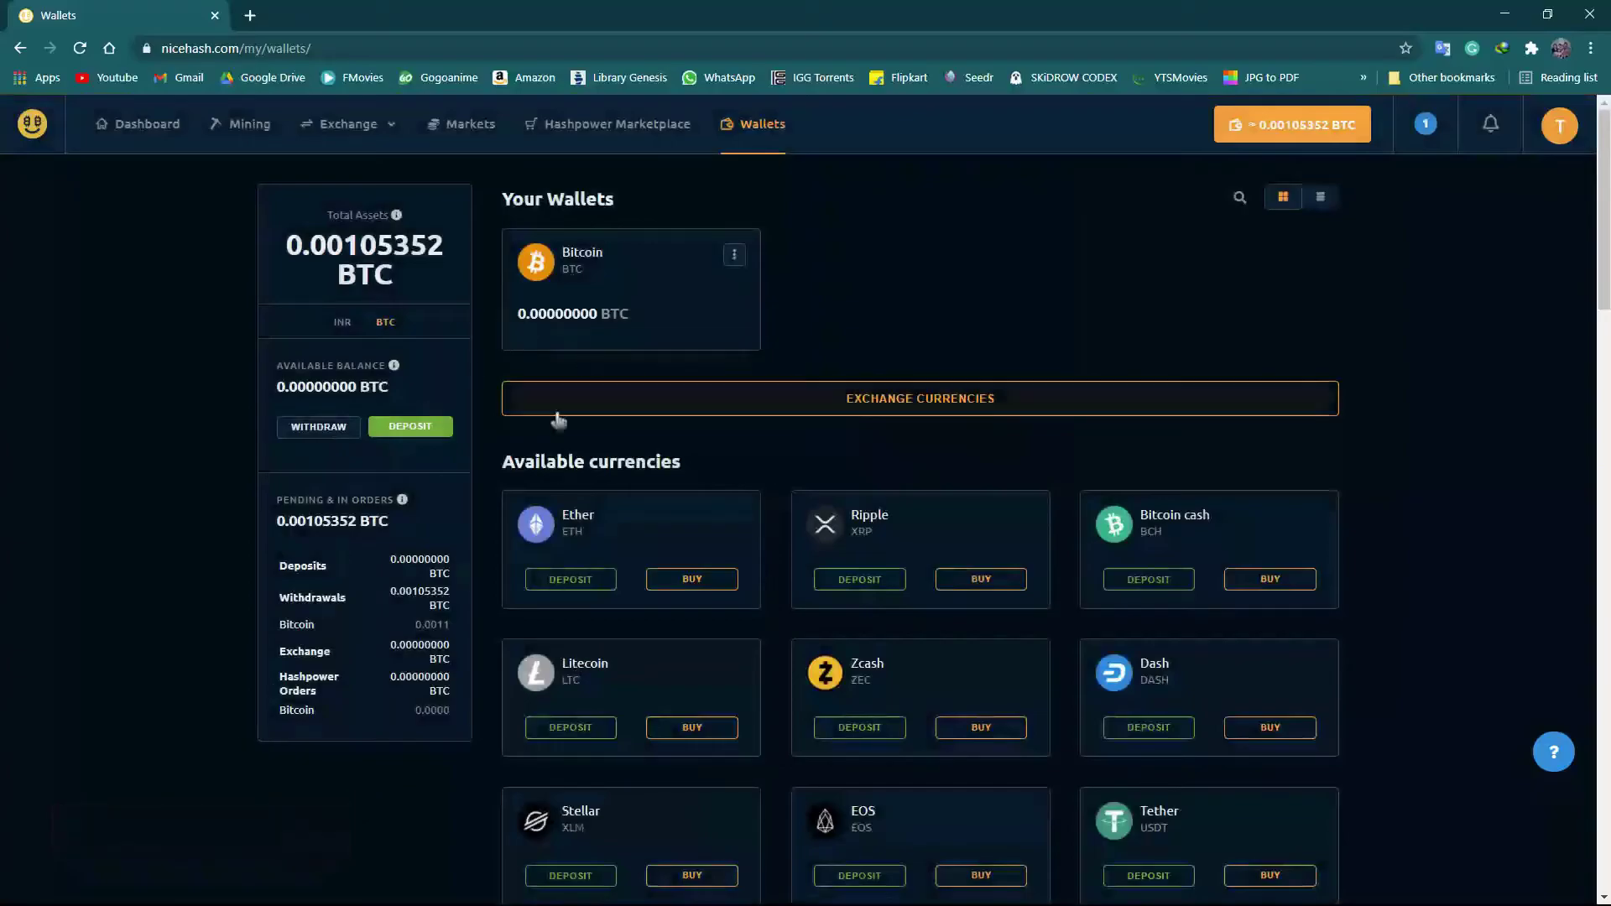
Reload the wallets page and open the Bitcoin wallet's details with its balances and activity history
{"action": "left_click", "coordinate": [80, 48]}
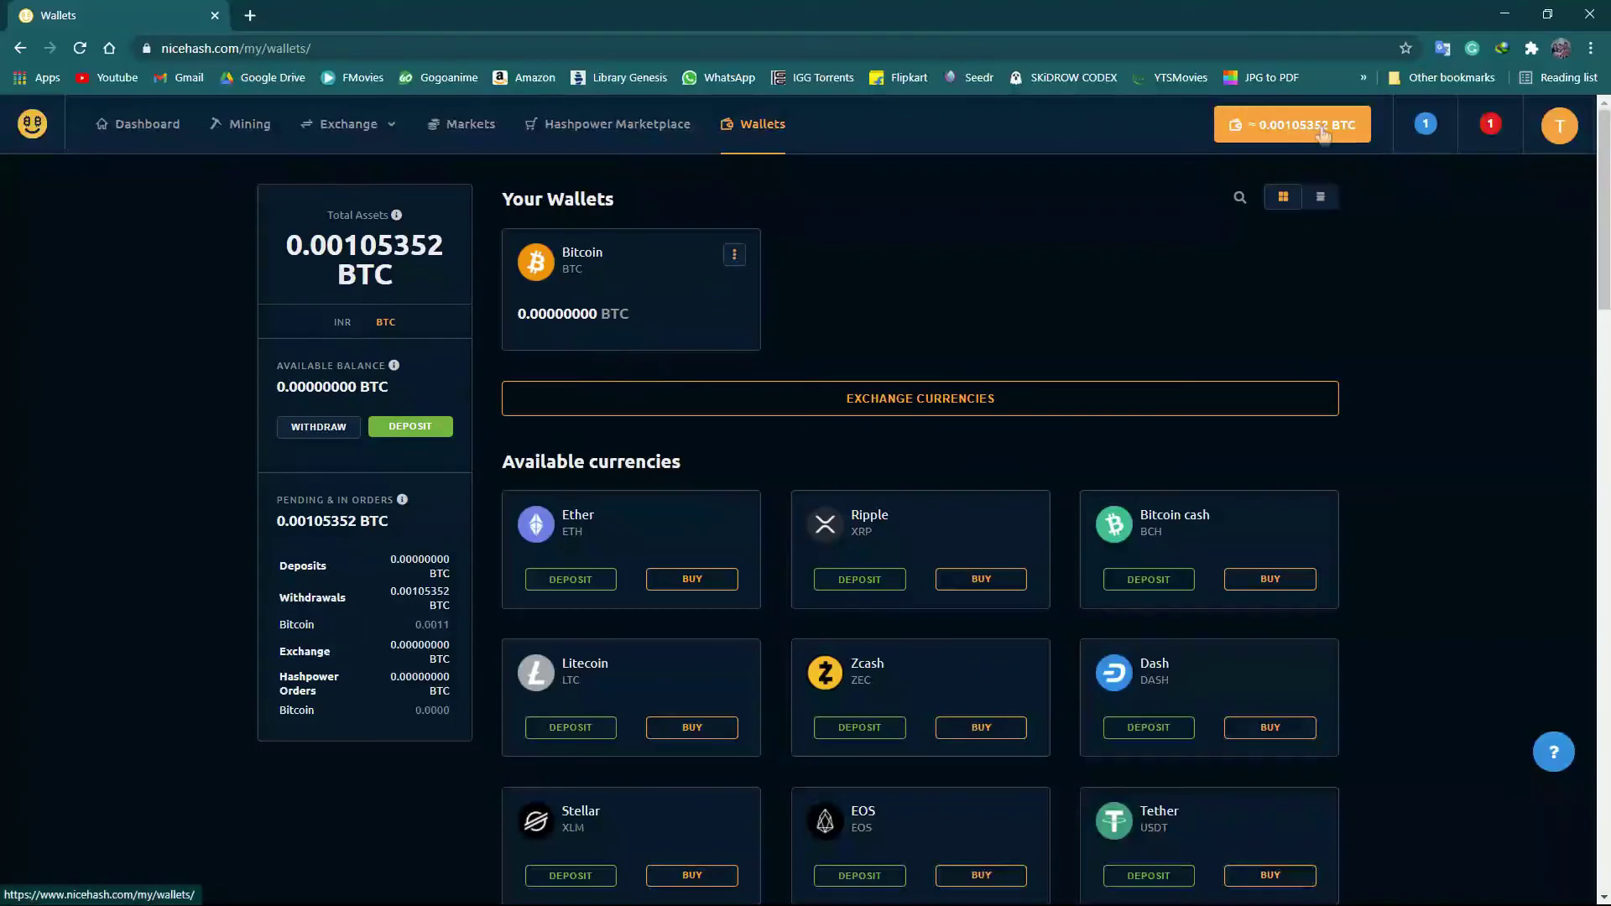
{"action": "left_click", "coordinate": [735, 254]}
{"action": "left_click", "coordinate": [745, 285]}
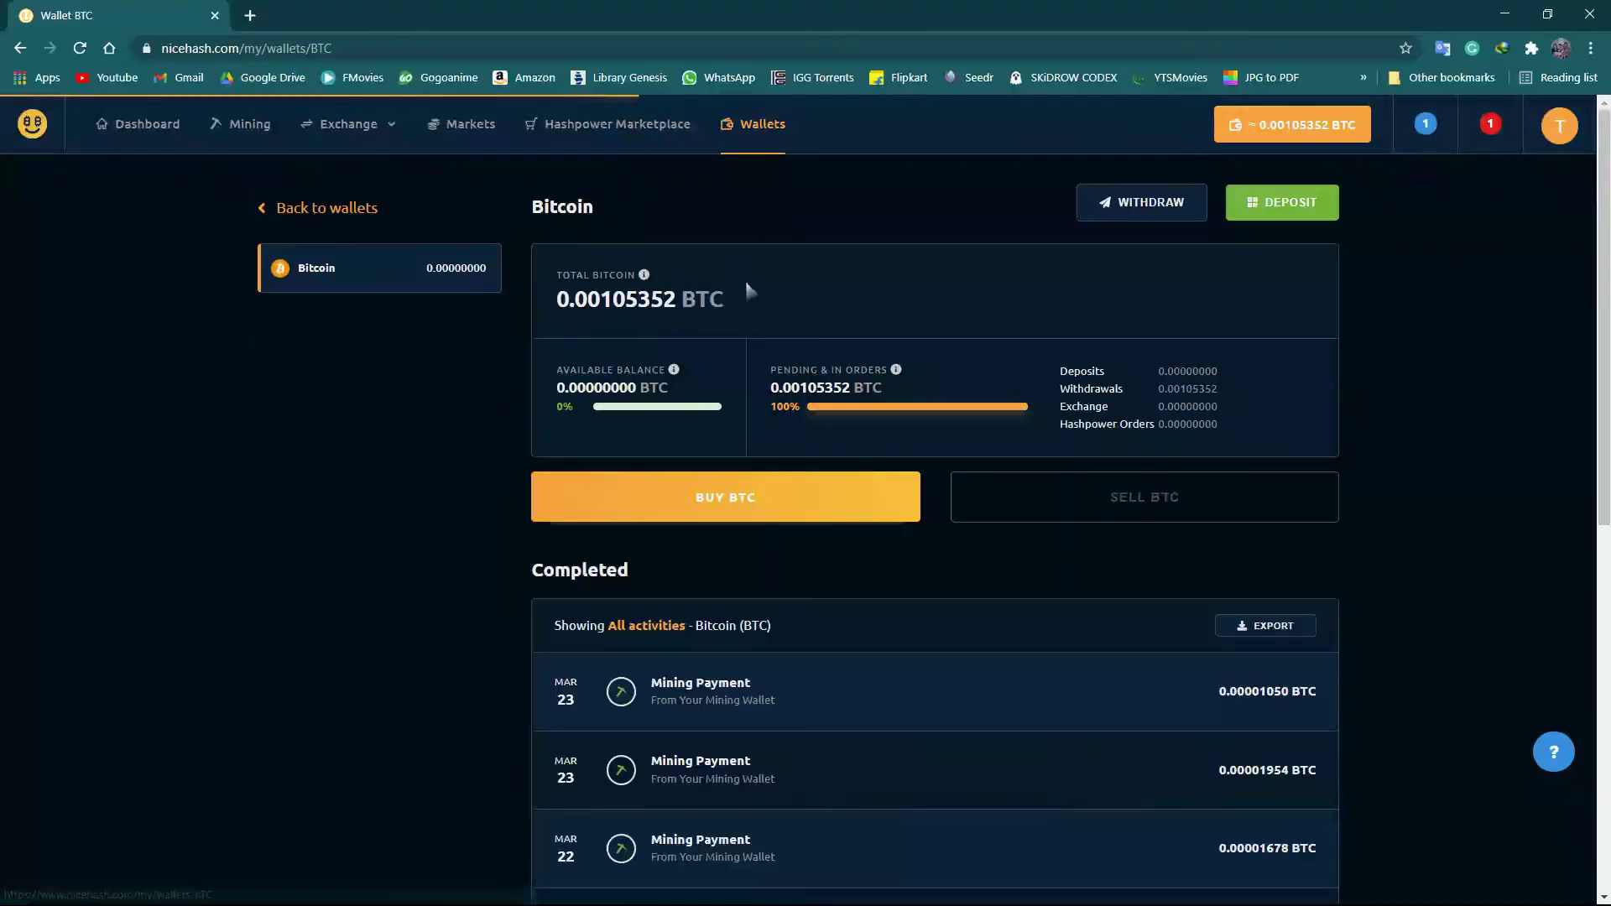